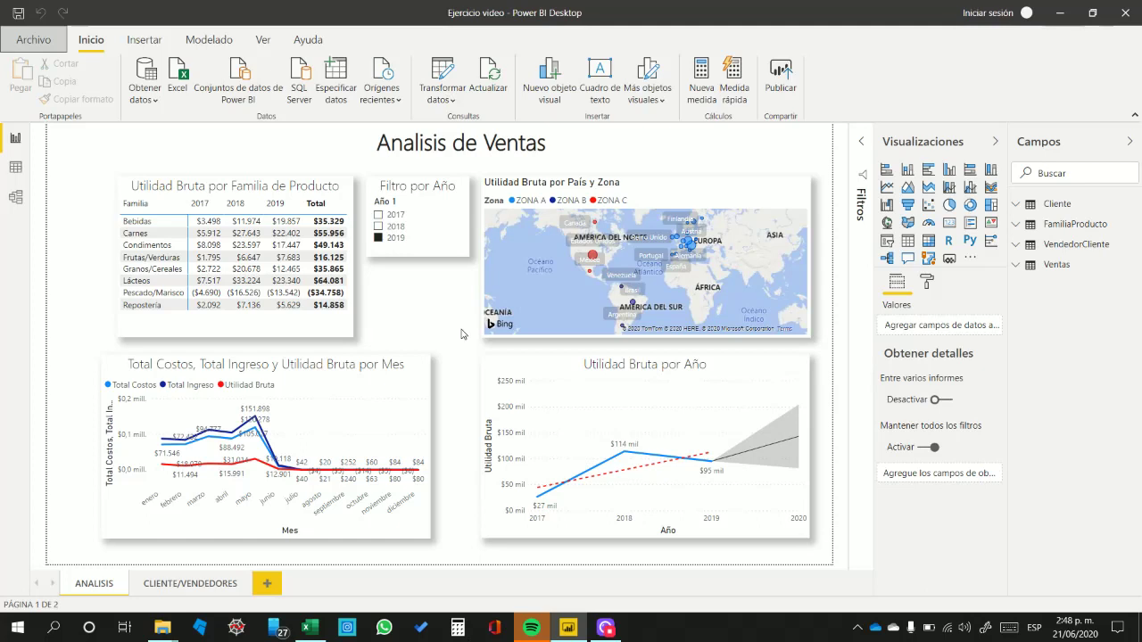
- Create a new blank report
click(46, 43)
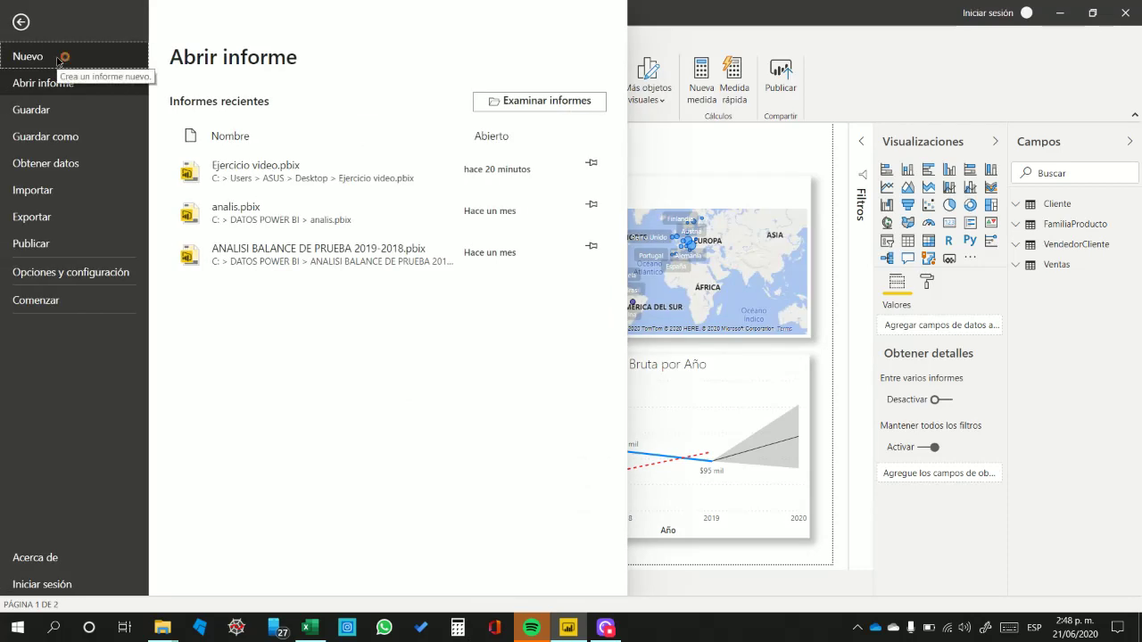
key(Escape)
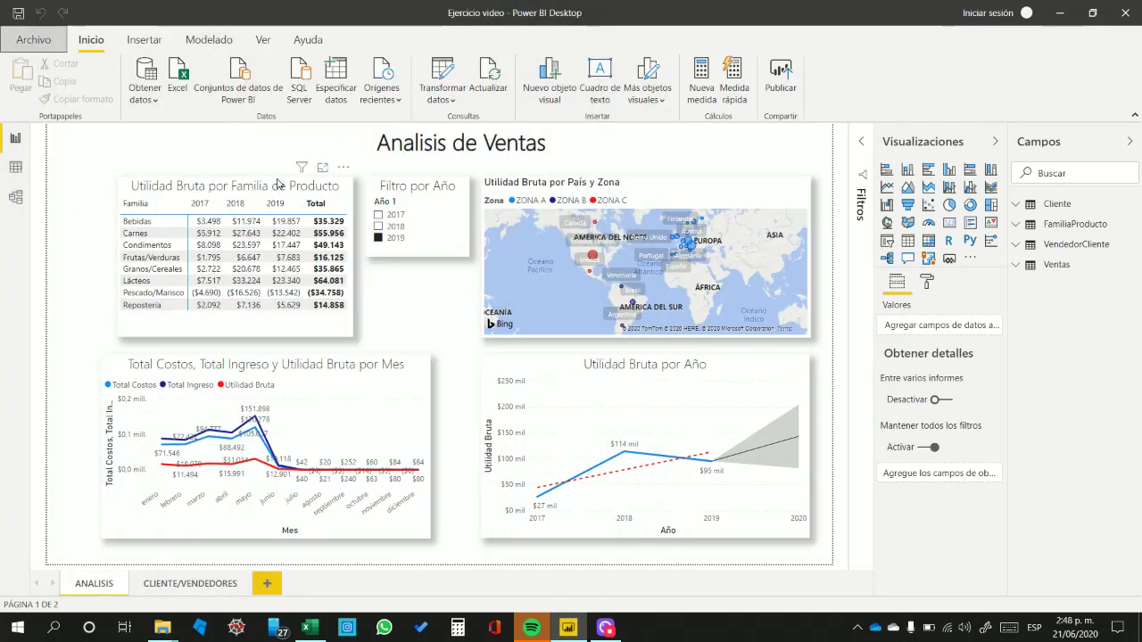
- Switch to Excel and review the cliente and ventas sheets of the Datos Ejercicion Completo.xlsx workbook
click(307, 629)
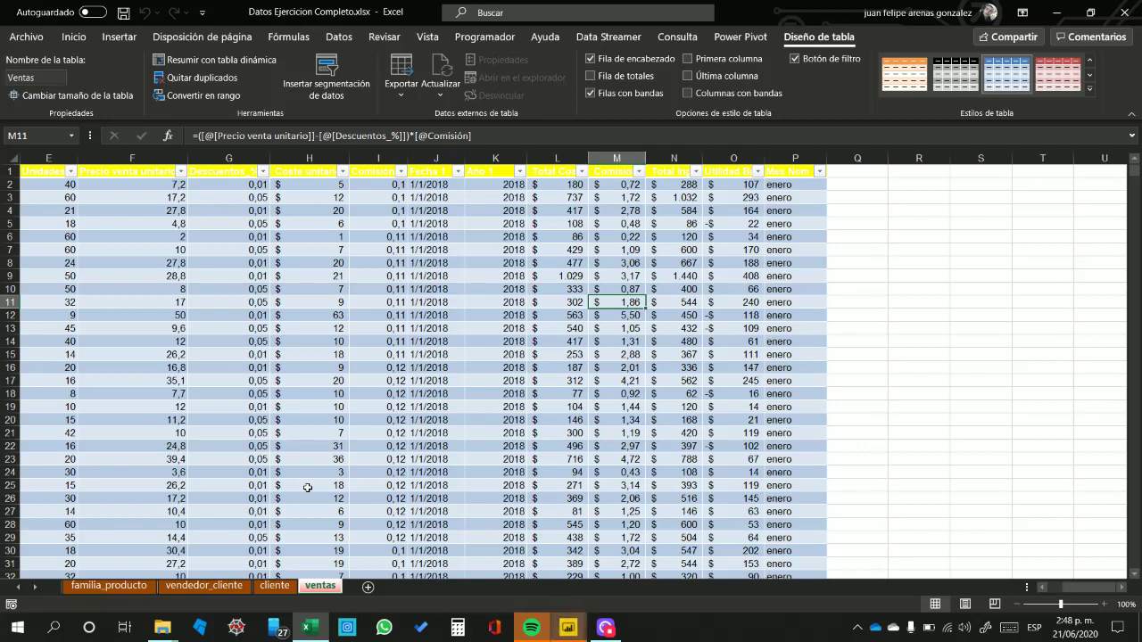
click(287, 589)
click(323, 588)
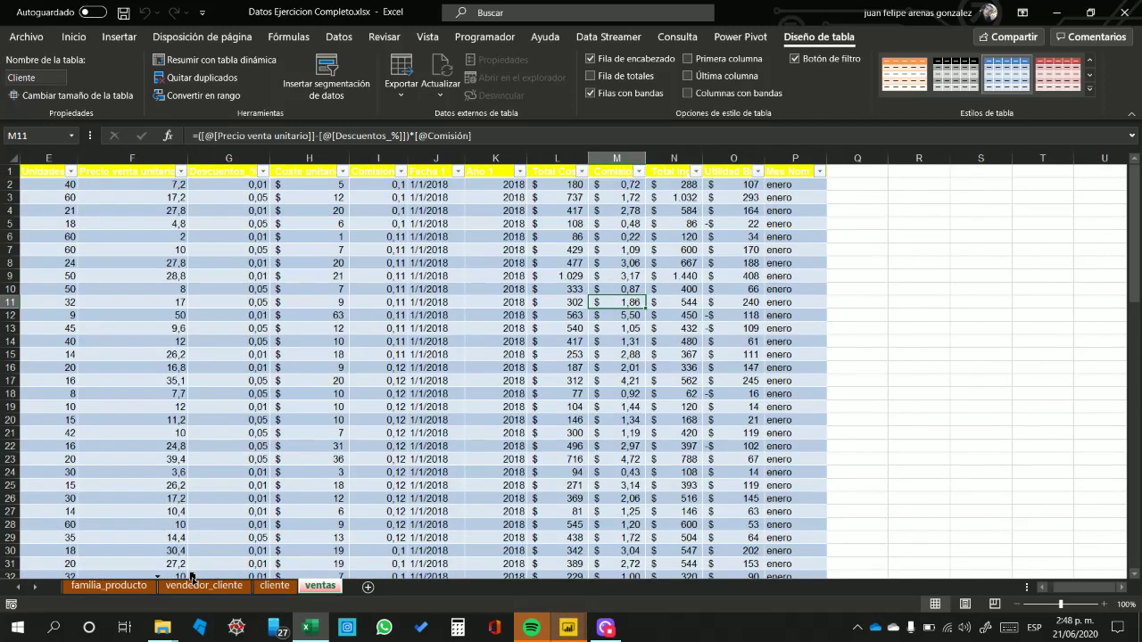
mouse_move(191, 578)
mouse_down()
mouse_move(198, 596)
mouse_move(189, 592)
mouse_move(373, 593)
mouse_move(346, 590)
mouse_up()
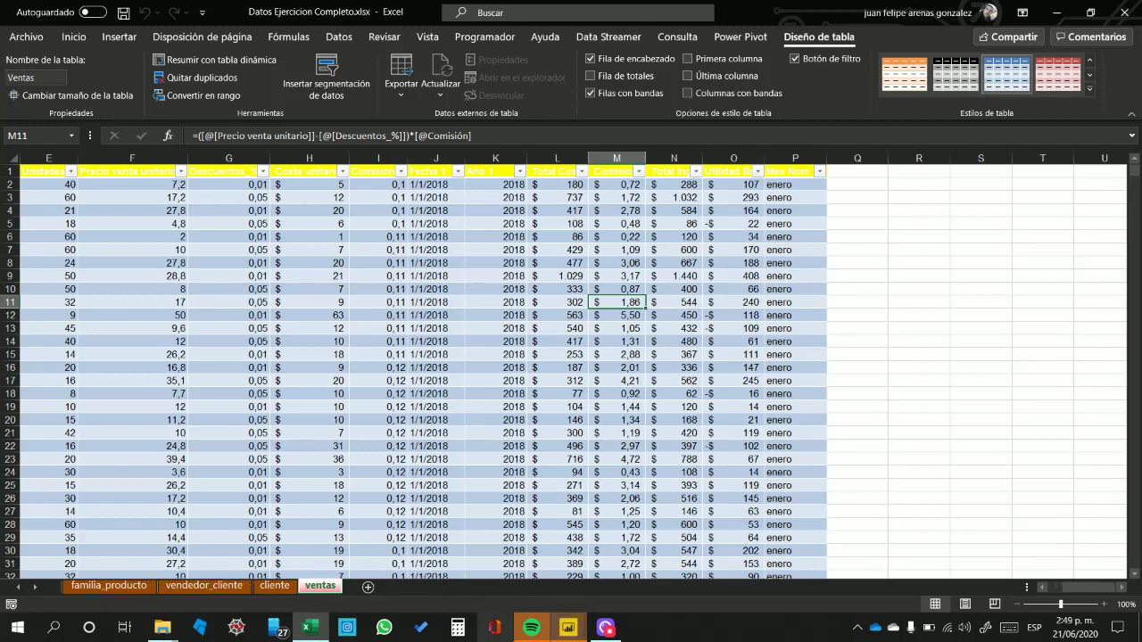
- Switch to the untitled Power BI Desktop report and close its start screen
click(567, 628)
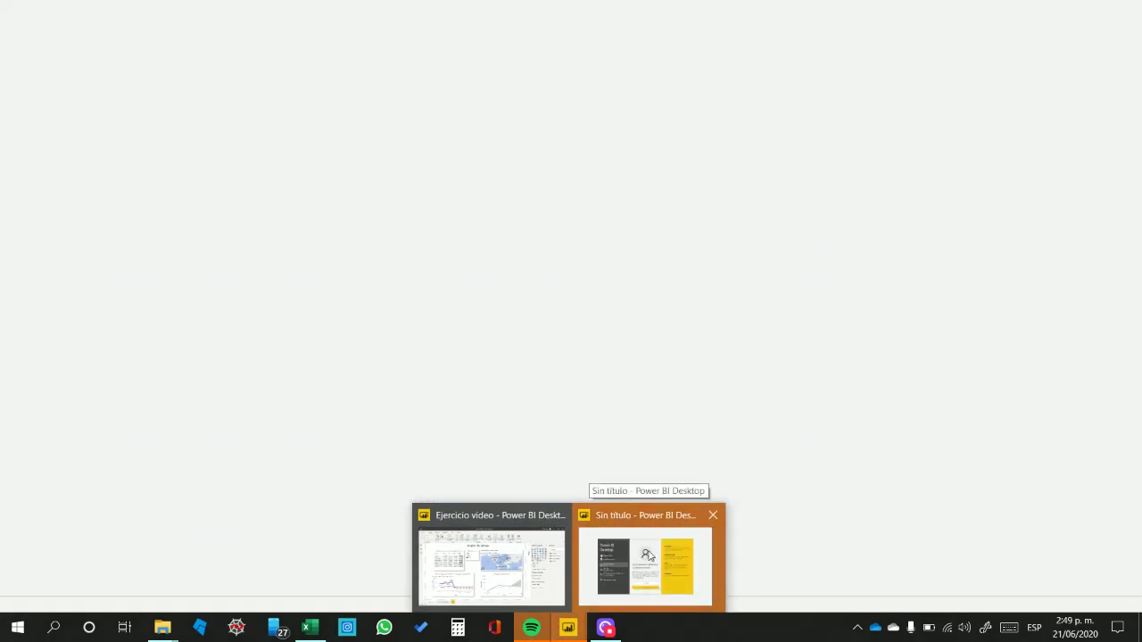
click(648, 556)
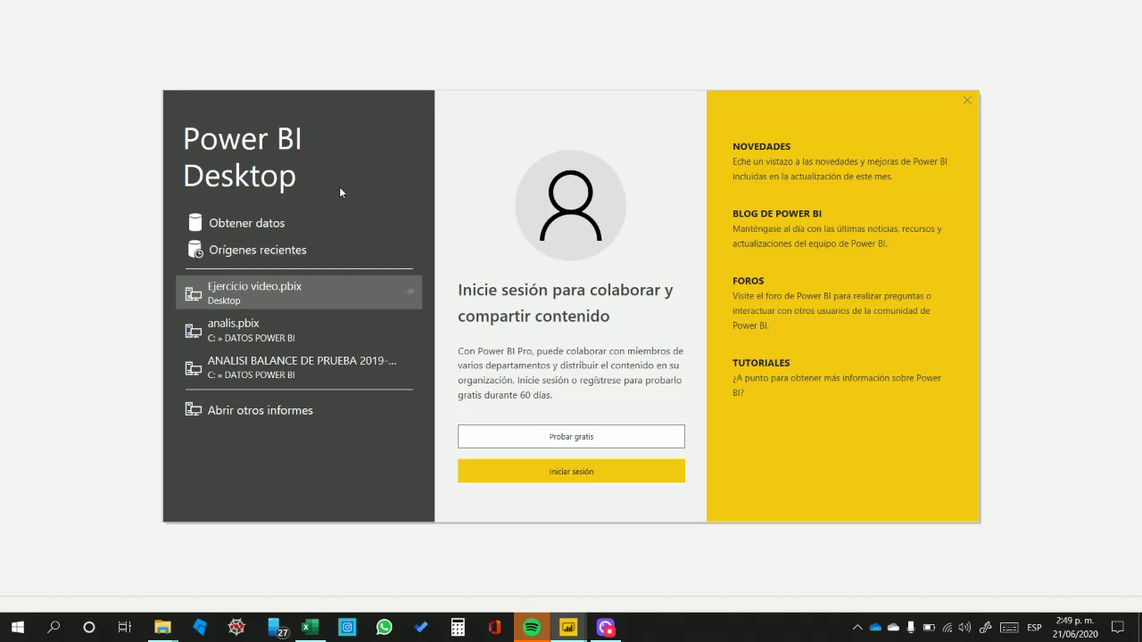
click(967, 100)
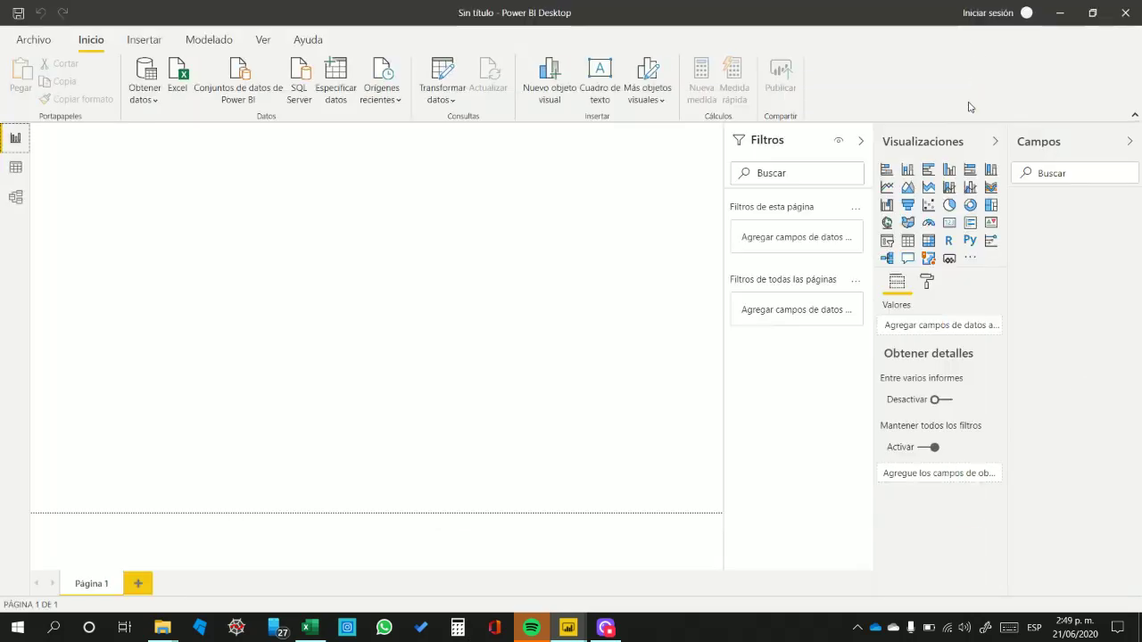
- Connect to the Excel workbook Datos Ejercicion Completo.xlsx in the Descargas folder as the data source
click(155, 96)
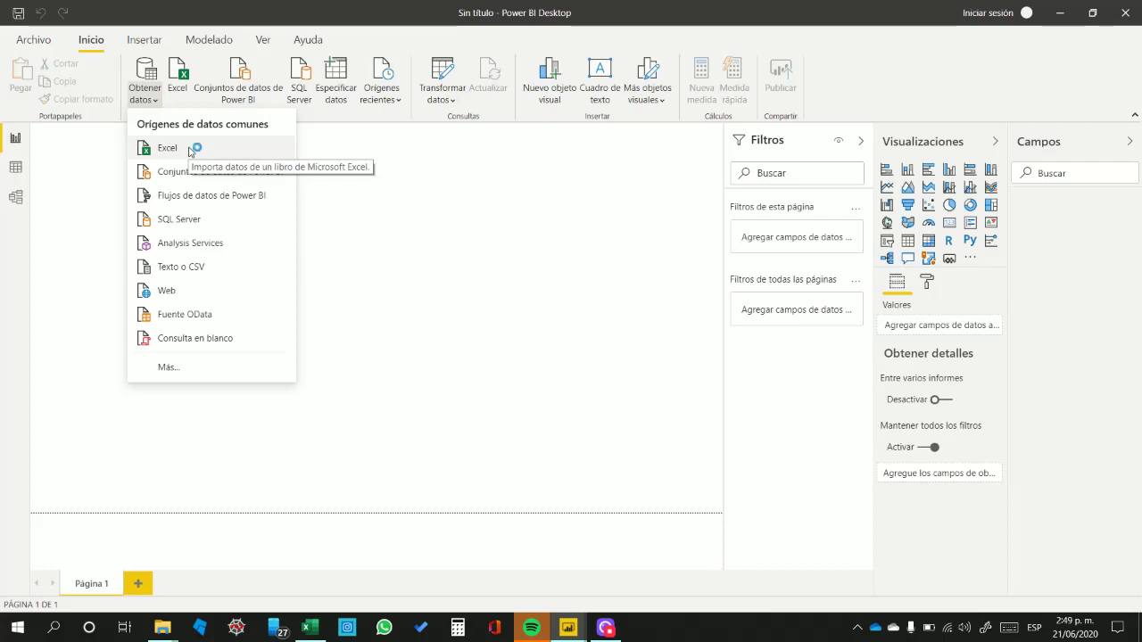
click(189, 149)
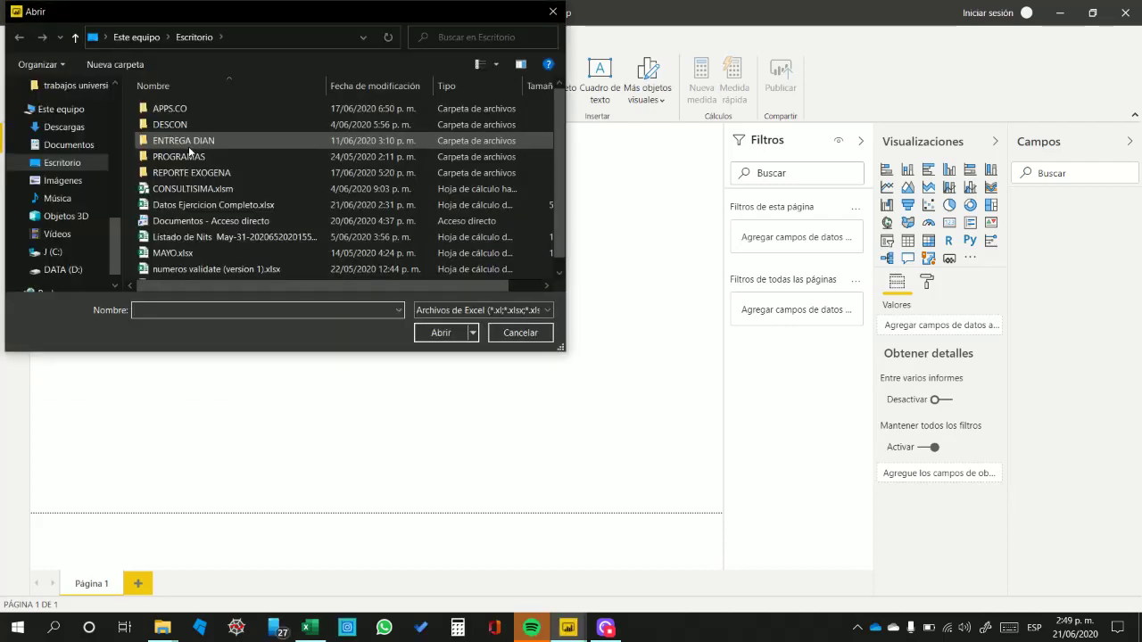
click(64, 127)
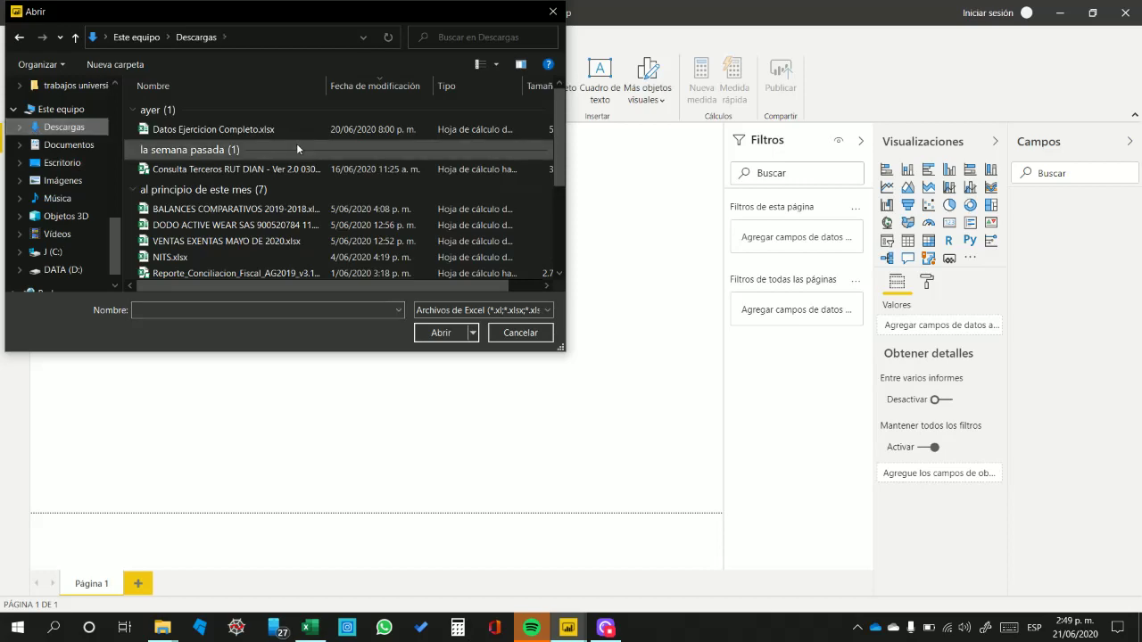
scroll(555, 136, down, 2)
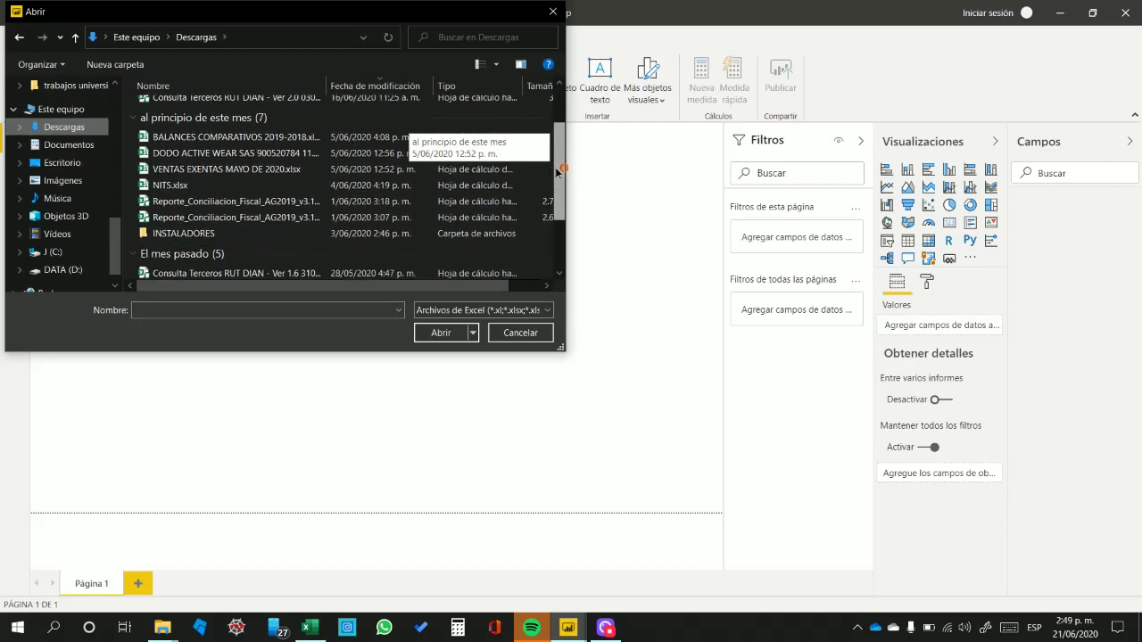
scroll(548, 157, up, 2)
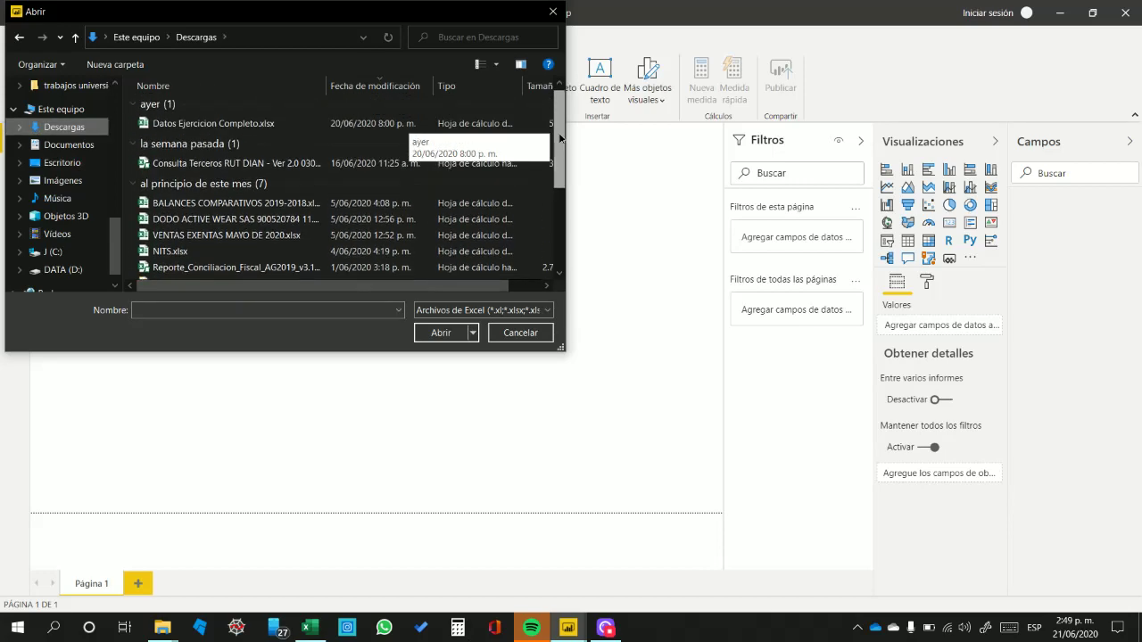
double_click(326, 128)
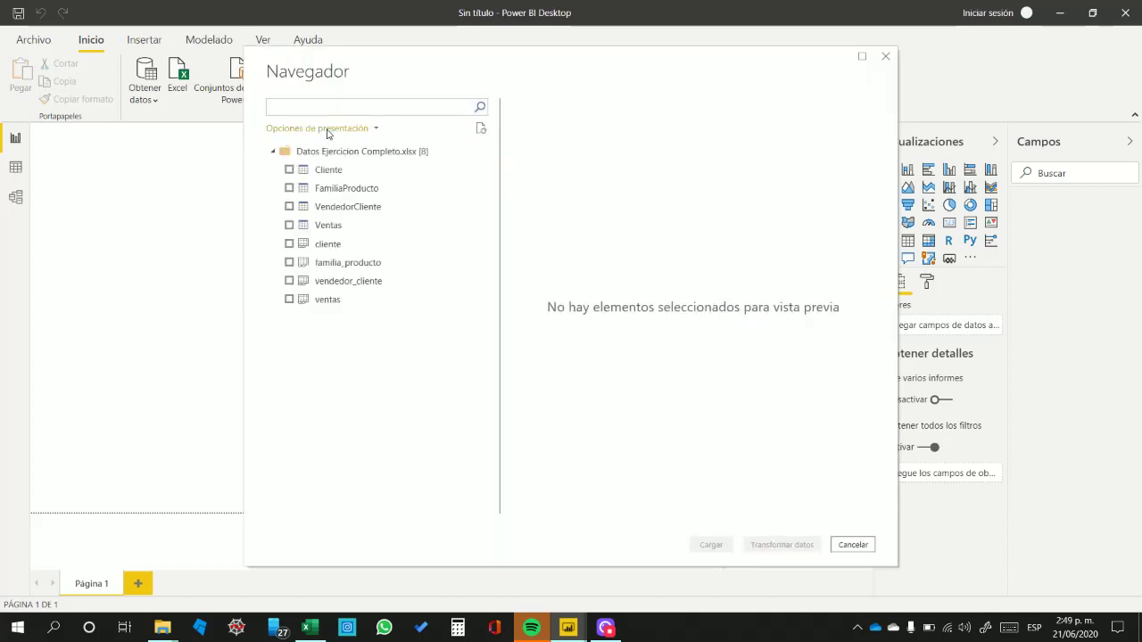
- Load the Cliente, FamiliaProducto, VendedorCliente and Ventas tables from the workbook into the report
click(289, 169)
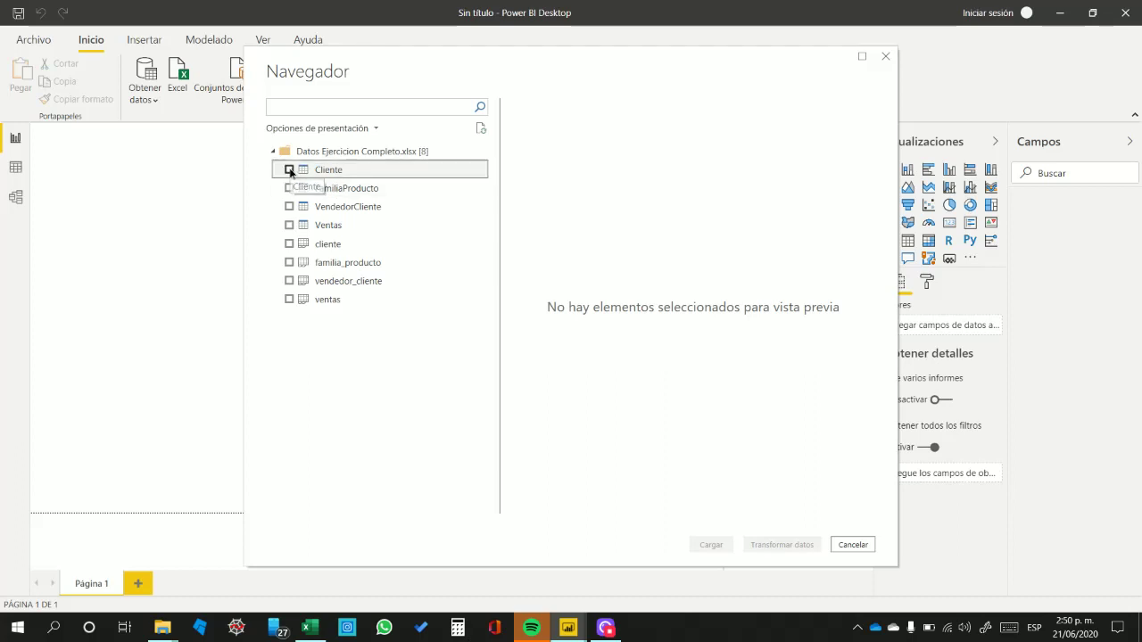
click(289, 188)
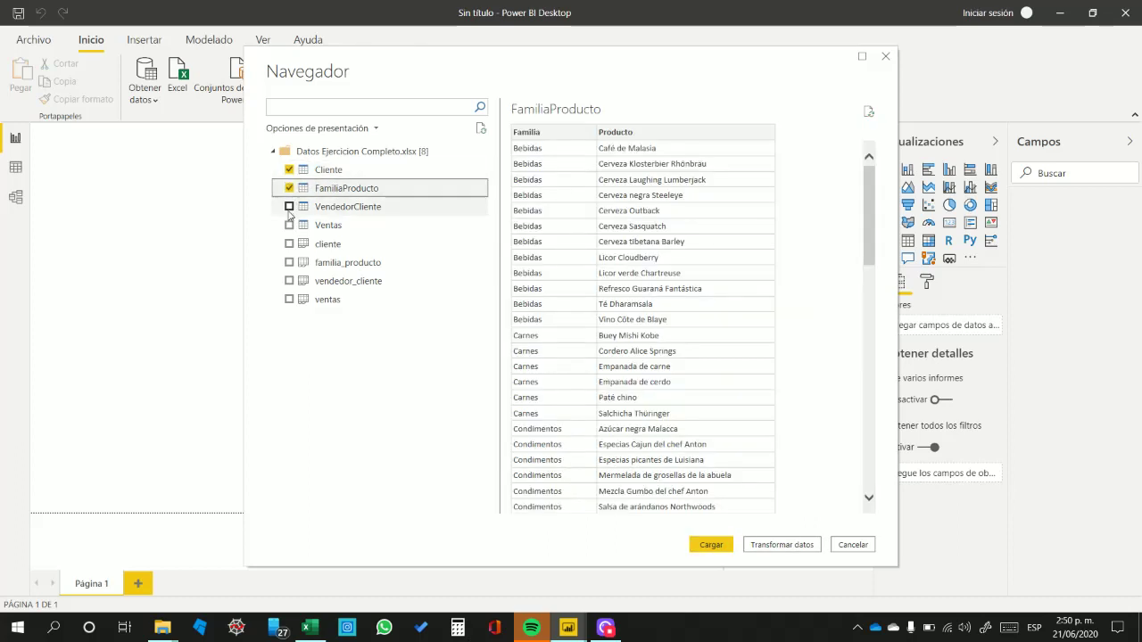
click(289, 210)
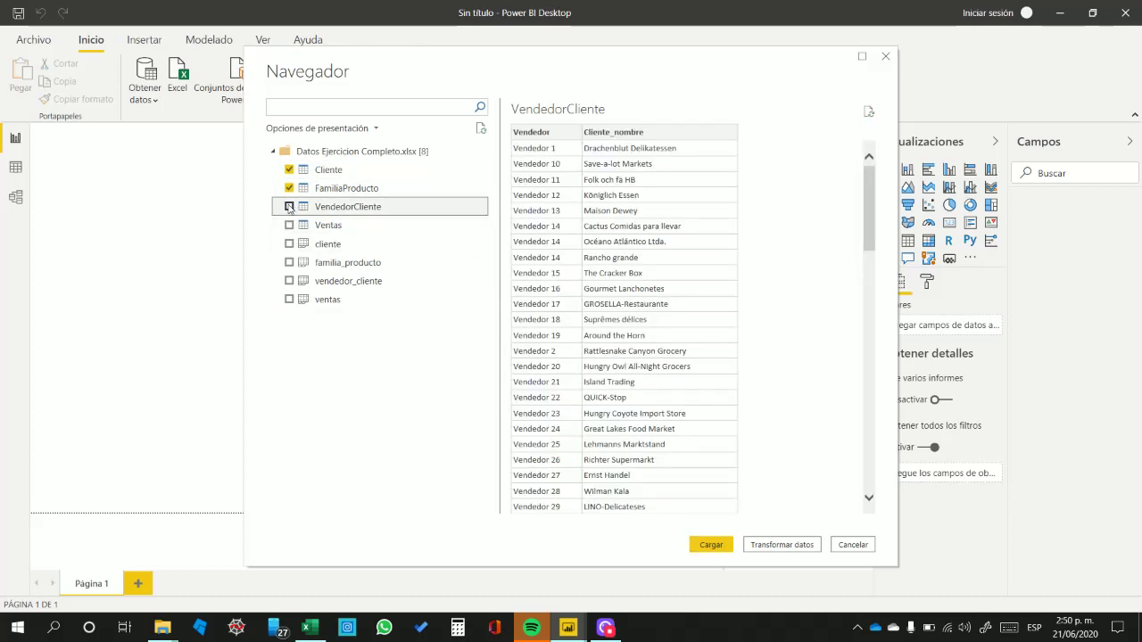
click(289, 206)
click(290, 226)
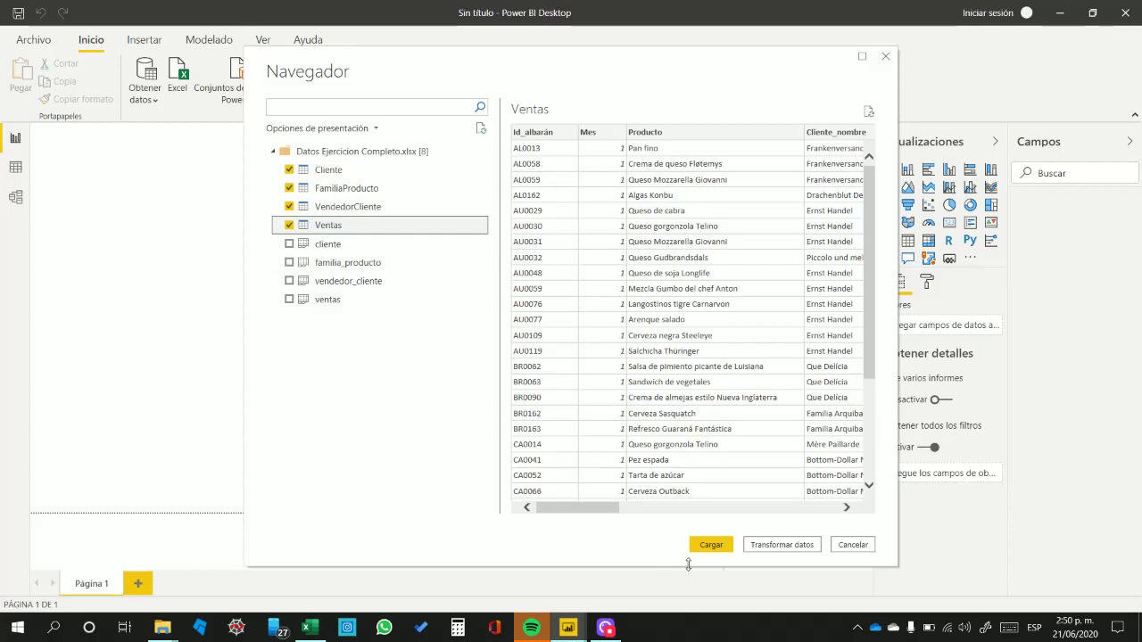
click(713, 548)
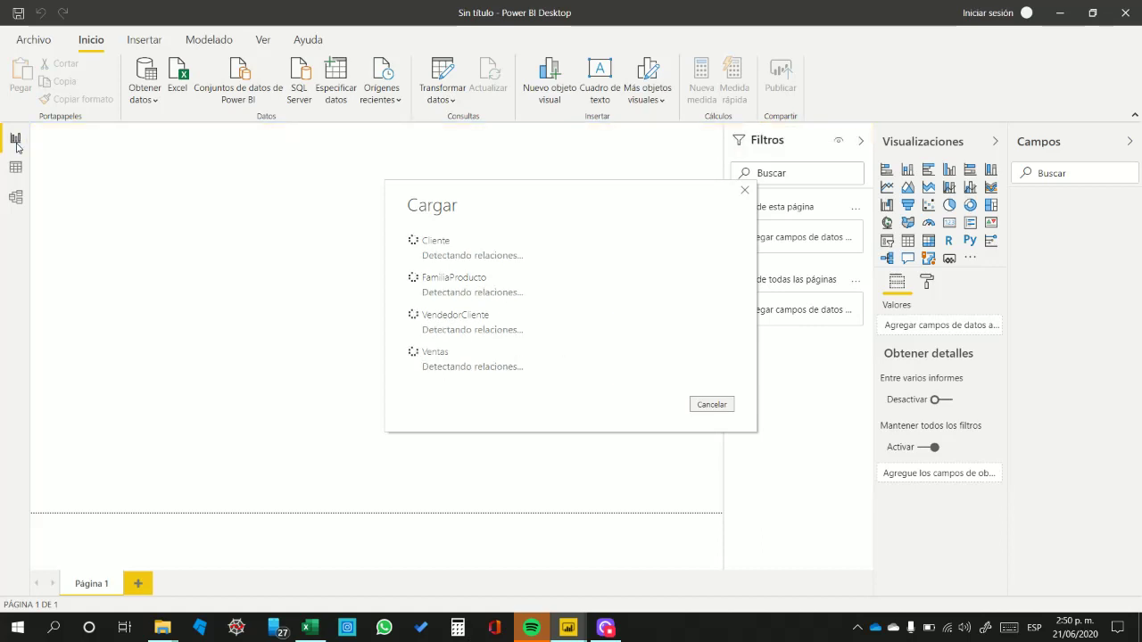
- Show the data model with the properties pane collapsed and lengthen the Ventas table box to fit all its fields
click(15, 198)
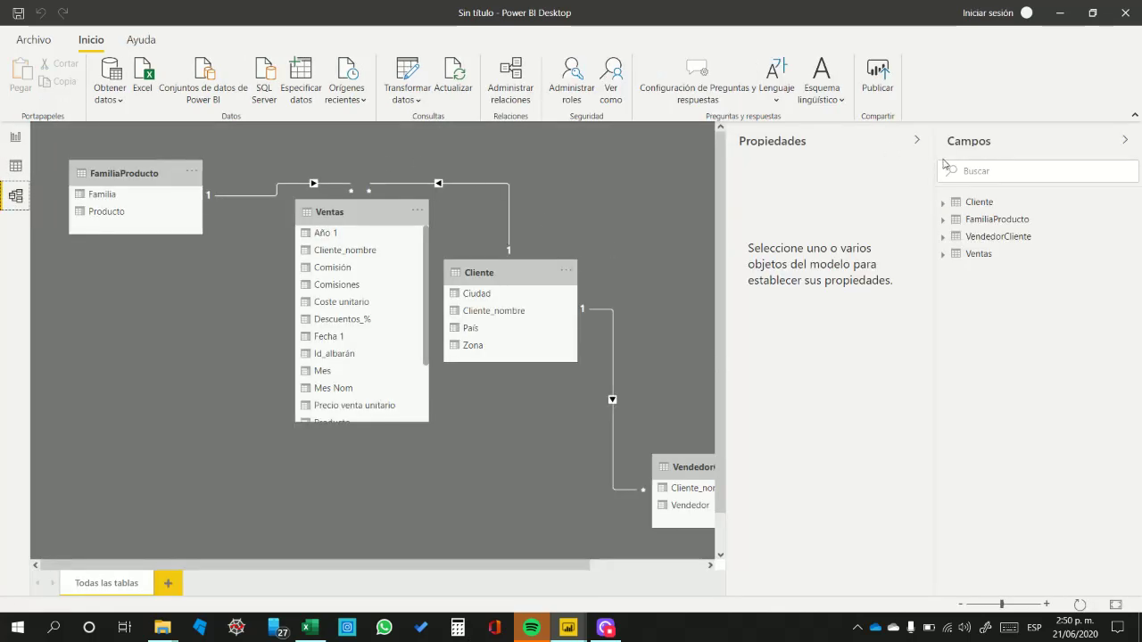
click(915, 141)
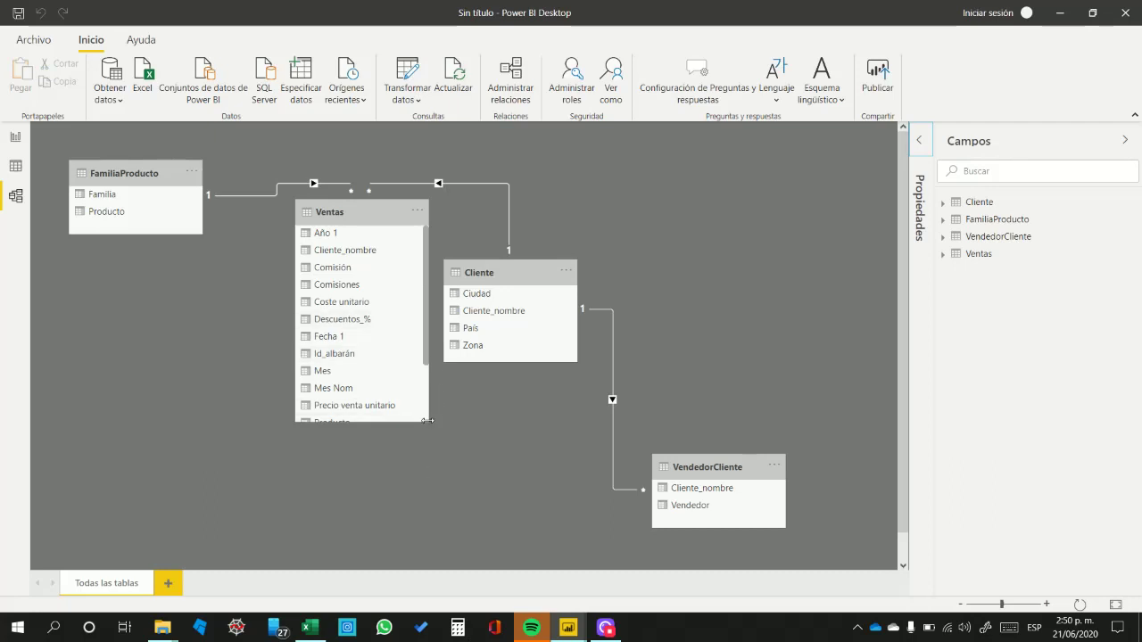
scroll(427, 420, down, 3)
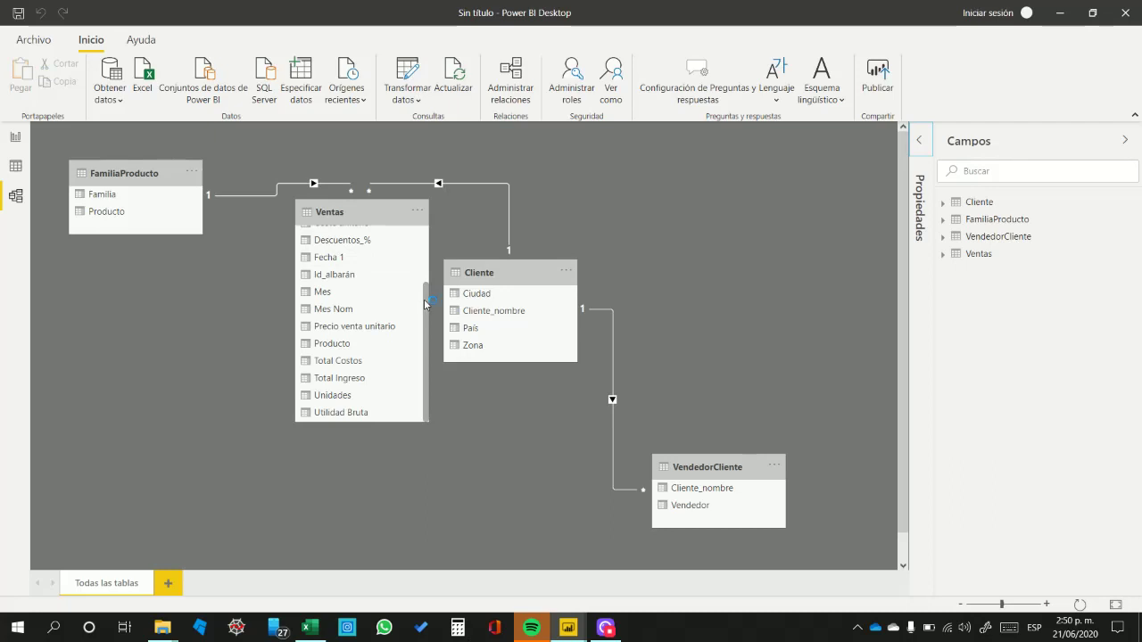
click(418, 225)
scroll(418, 225, up, 3)
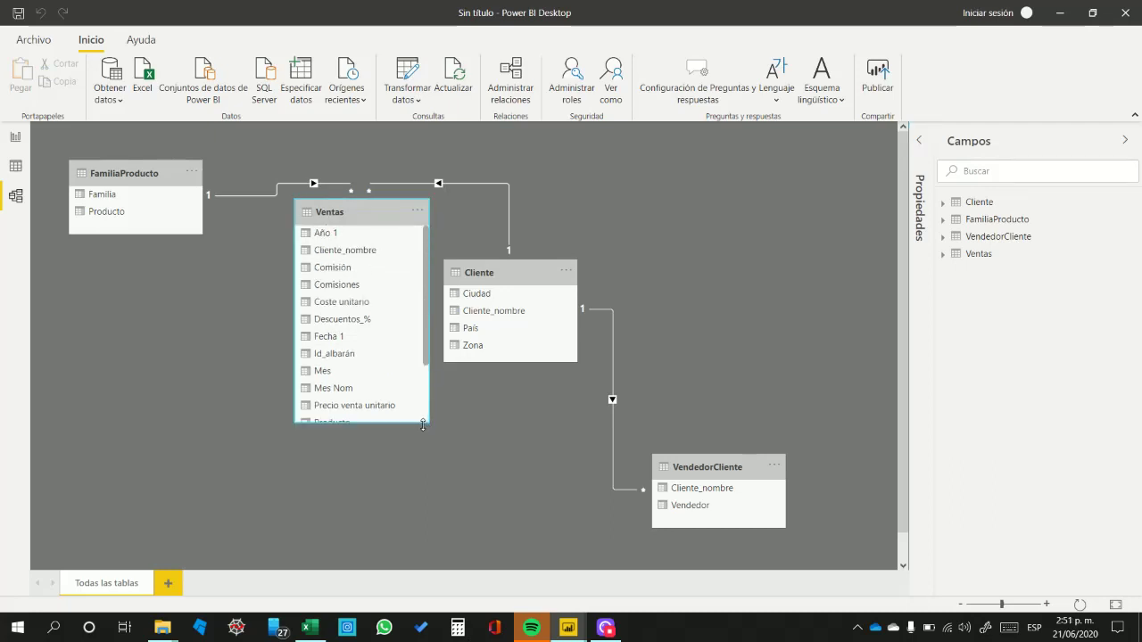
drag(423, 426, 423, 505)
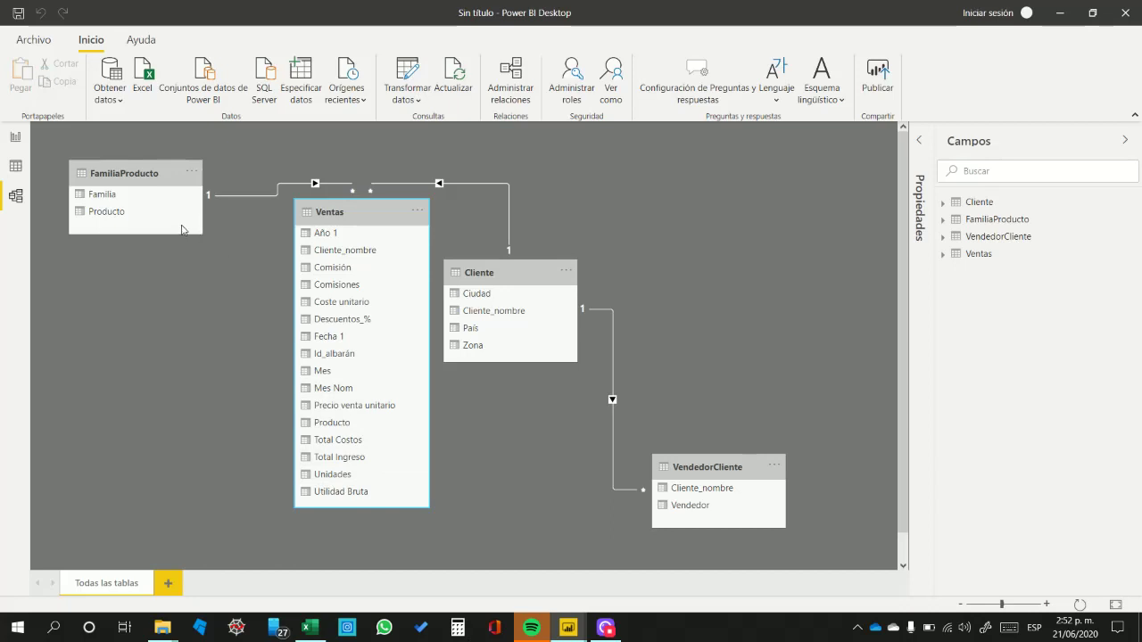
- Delete the relationship between FamiliaProducto and Ventas and recreate it by linking their Producto fields
mouse_move(243, 197)
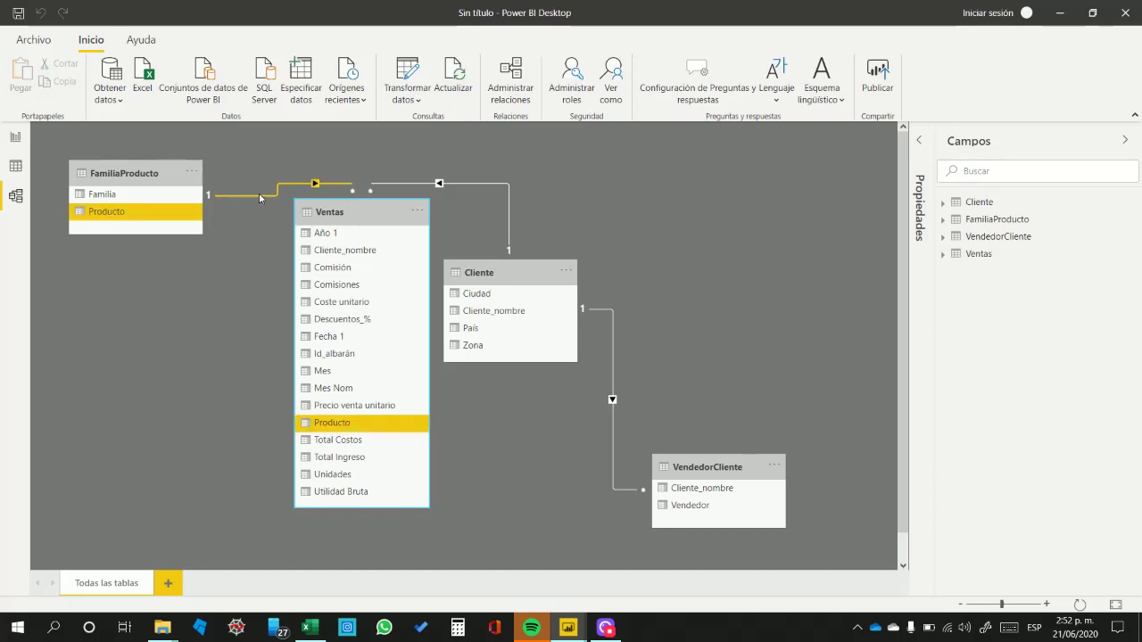
right_click(259, 195)
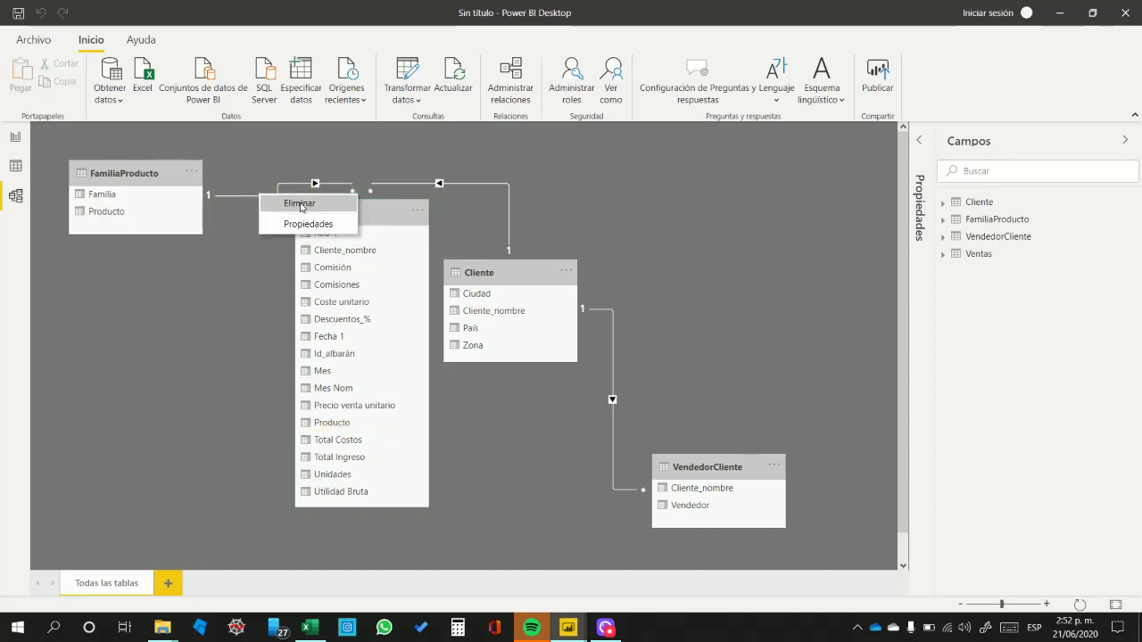
click(300, 205)
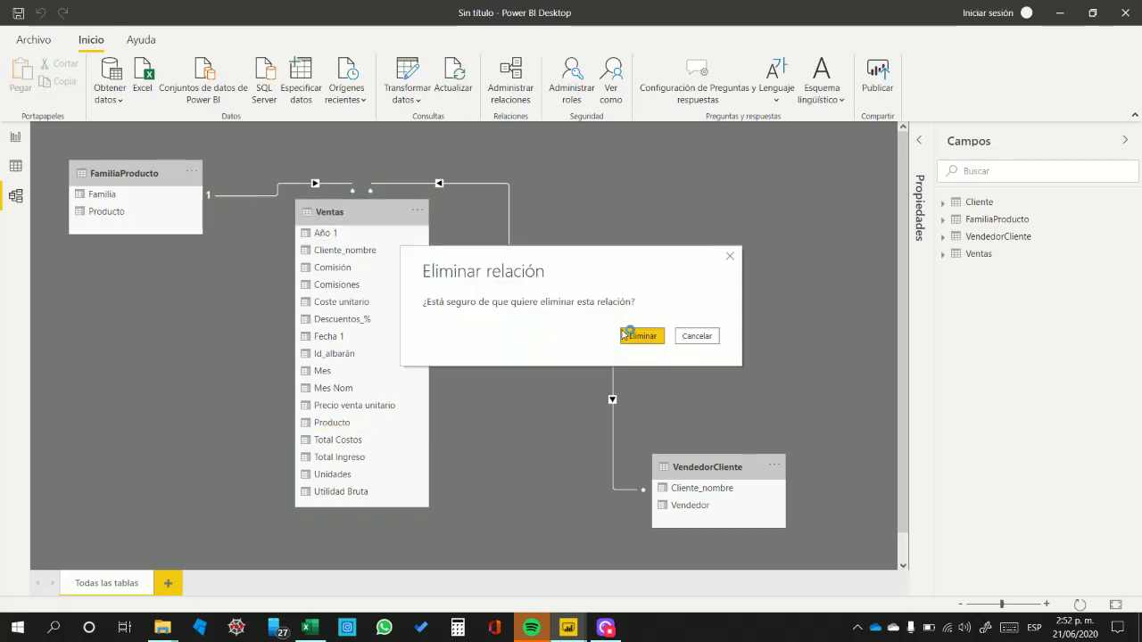
click(642, 336)
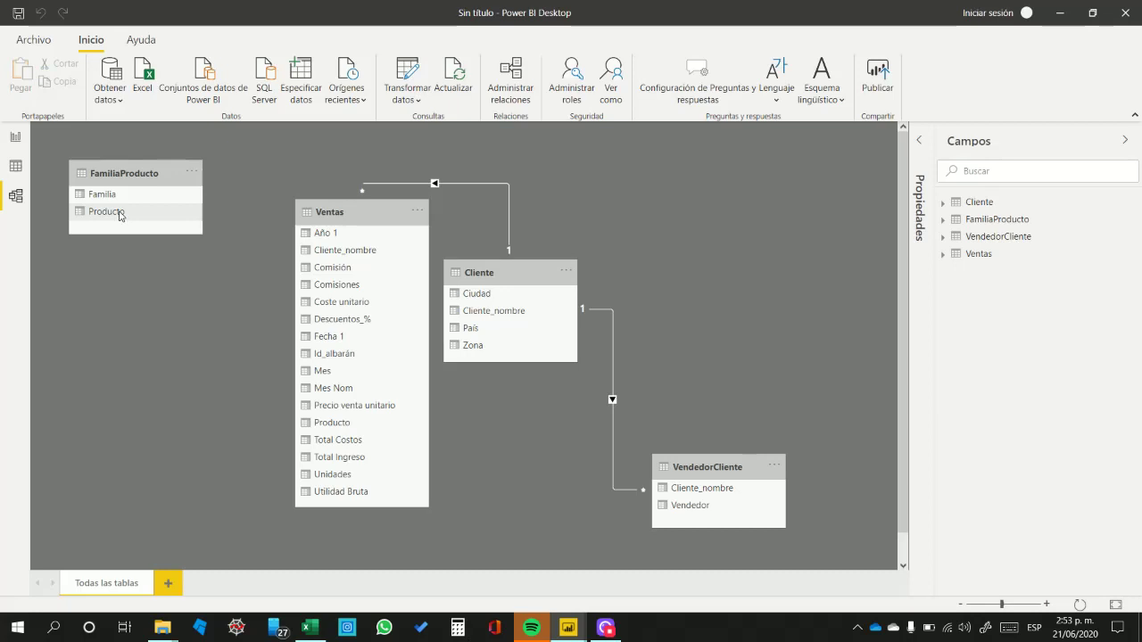
drag(121, 215, 344, 422)
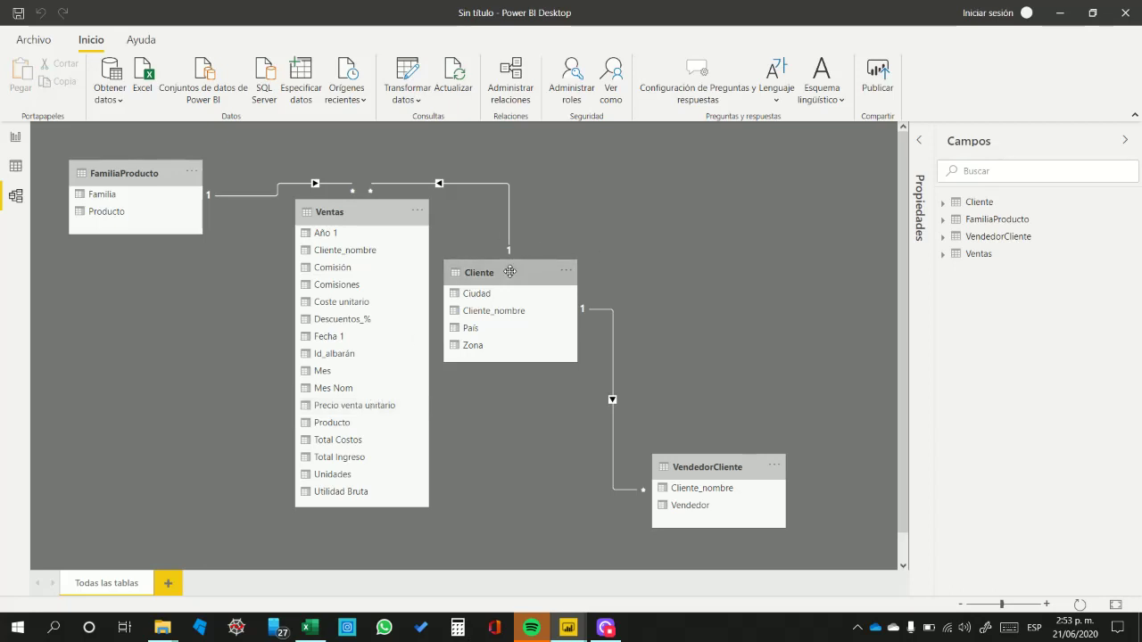
- Move the Cliente table away from Ventas and edit their relationship to use the Producto column of Ventas
drag(509, 271, 578, 193)
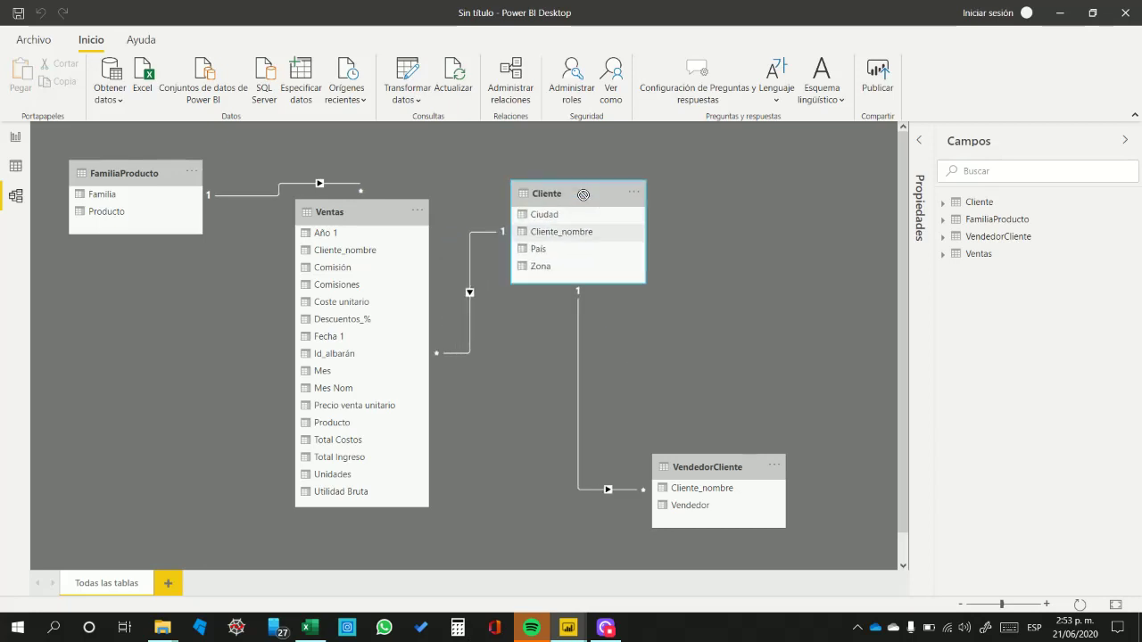
double_click(472, 237)
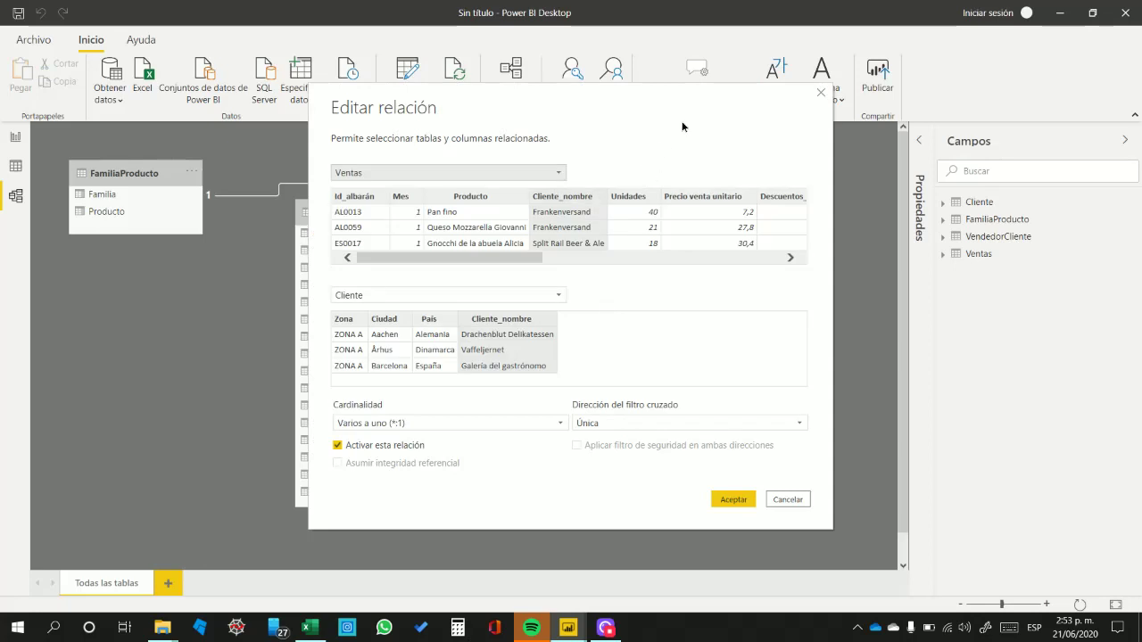
drag(681, 122, 483, 122)
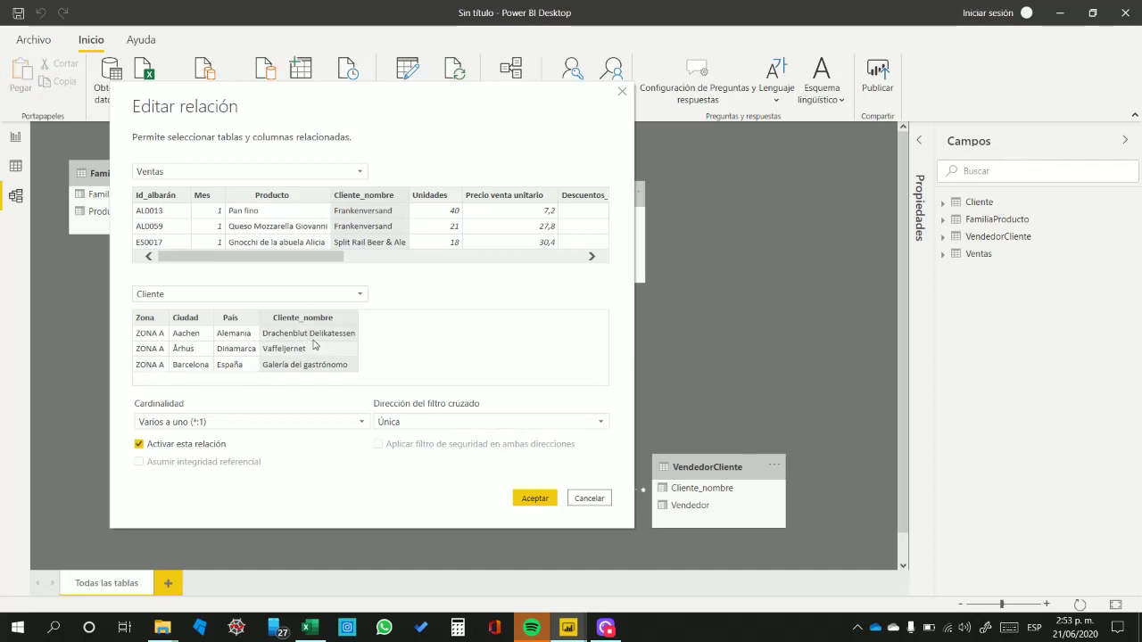
click(362, 213)
click(306, 196)
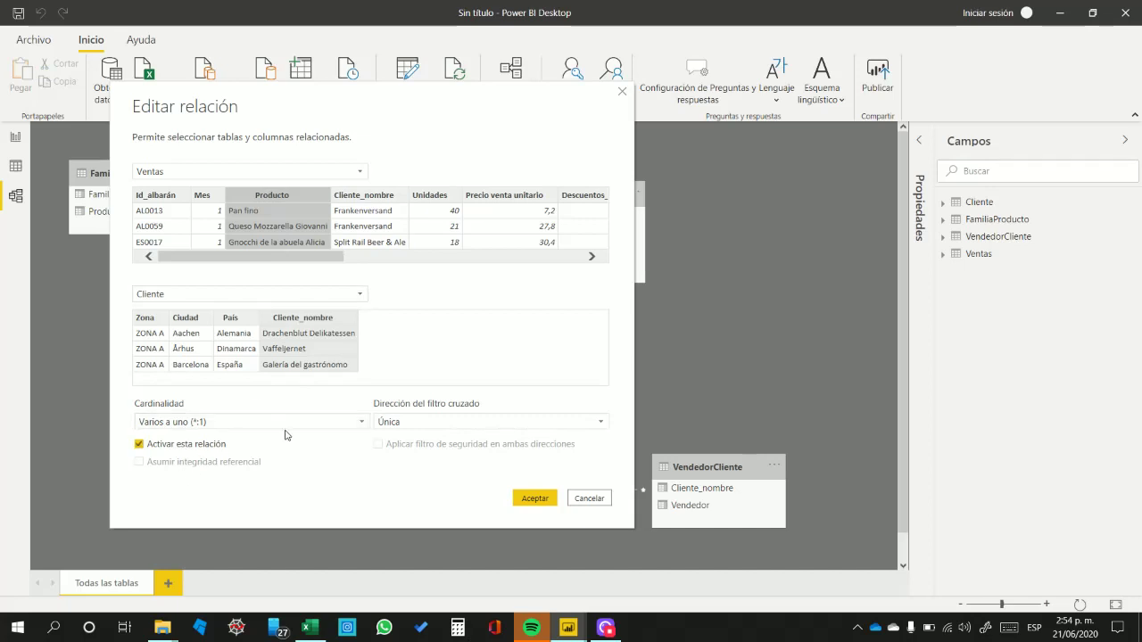
click(535, 497)
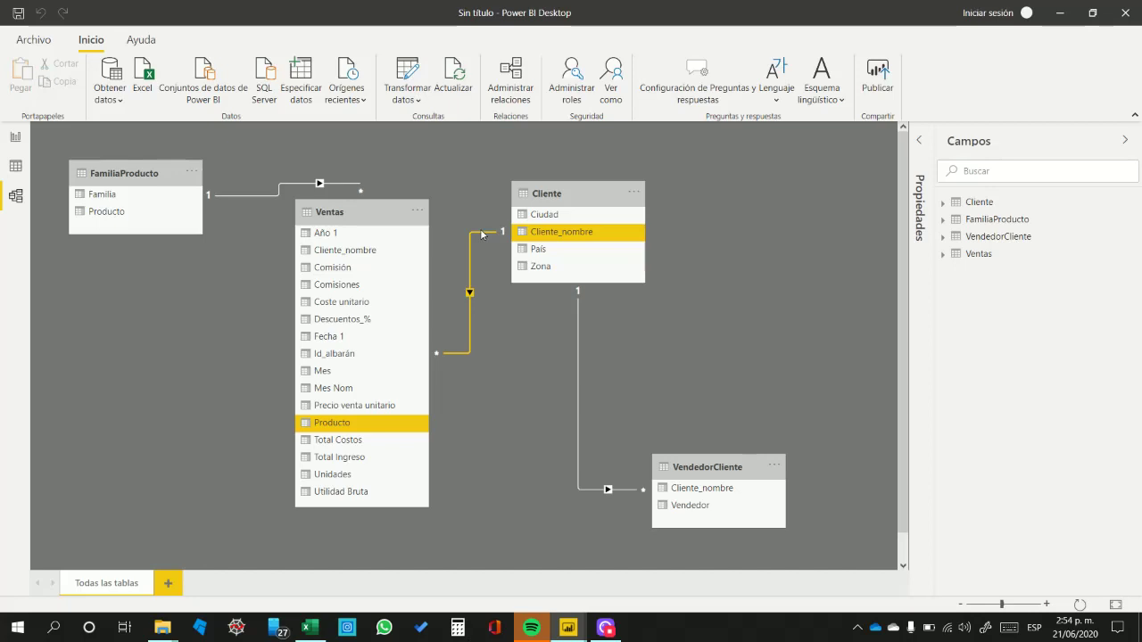
- Delete the relationship between Cliente and Ventas and recreate it by linking their Cliente_nombre fields
right_click(472, 326)
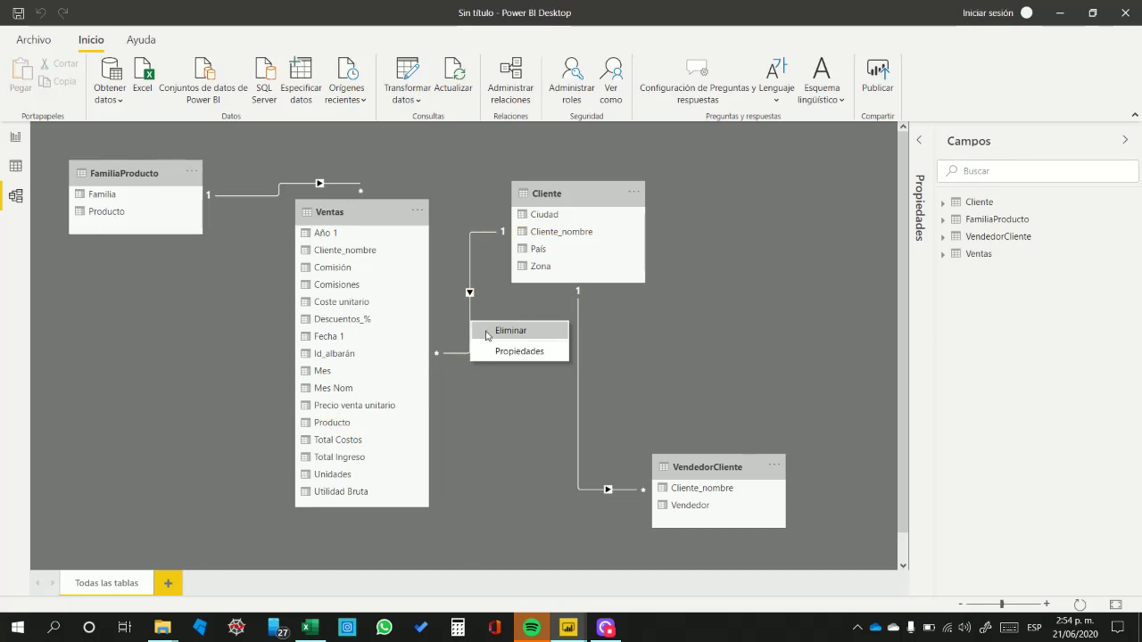
key(Escape)
key(Delete)
click(639, 335)
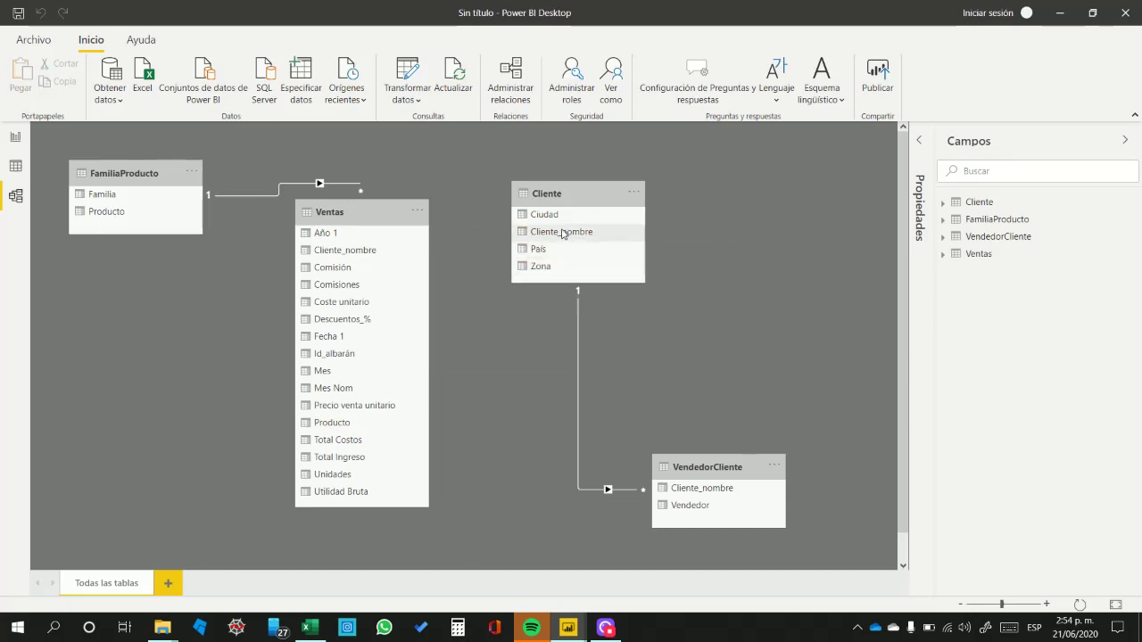
drag(561, 232, 369, 251)
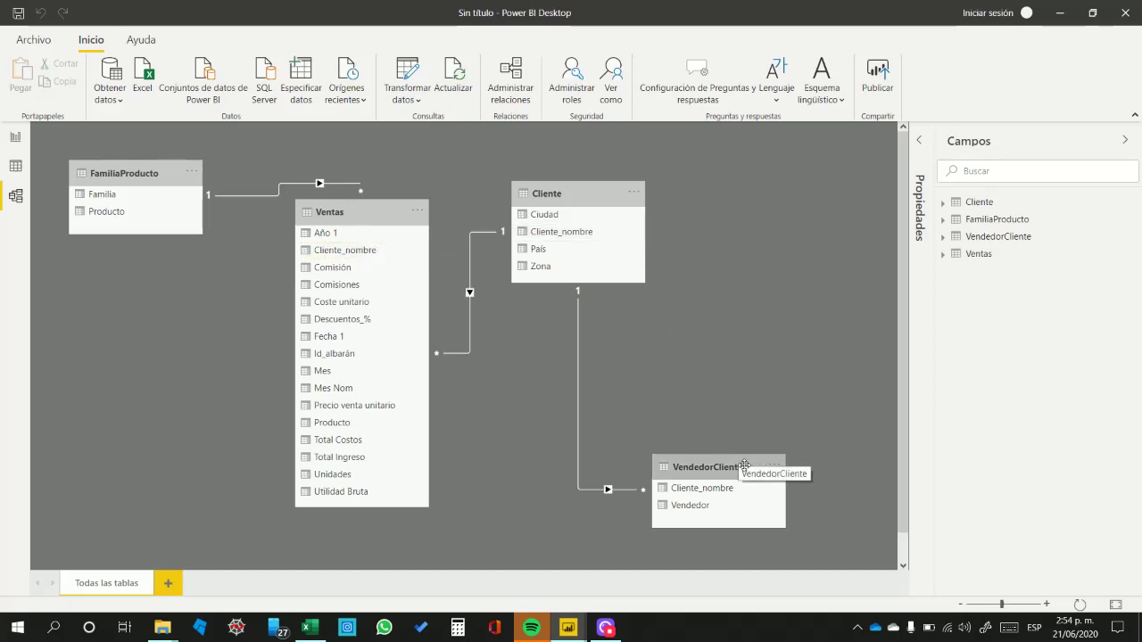
- Rearrange the model diagram: bring VendedorCliente closer to Cliente, raise Ventas, and lower FamiliaProducto beside it
drag(739, 459, 670, 390)
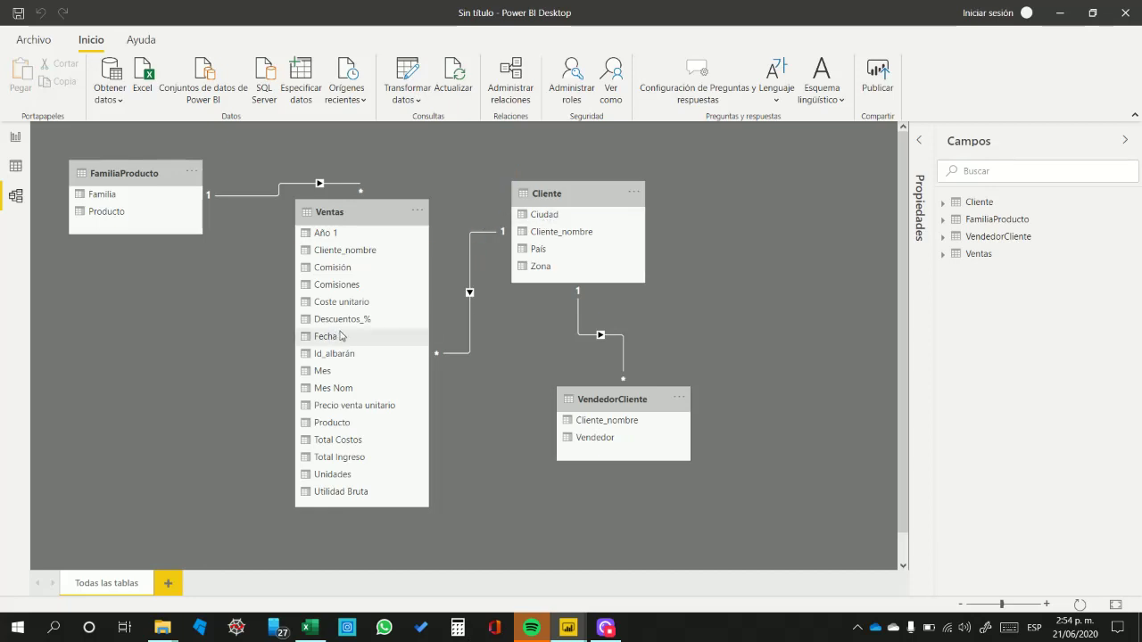
drag(375, 216, 391, 173)
drag(158, 174, 147, 268)
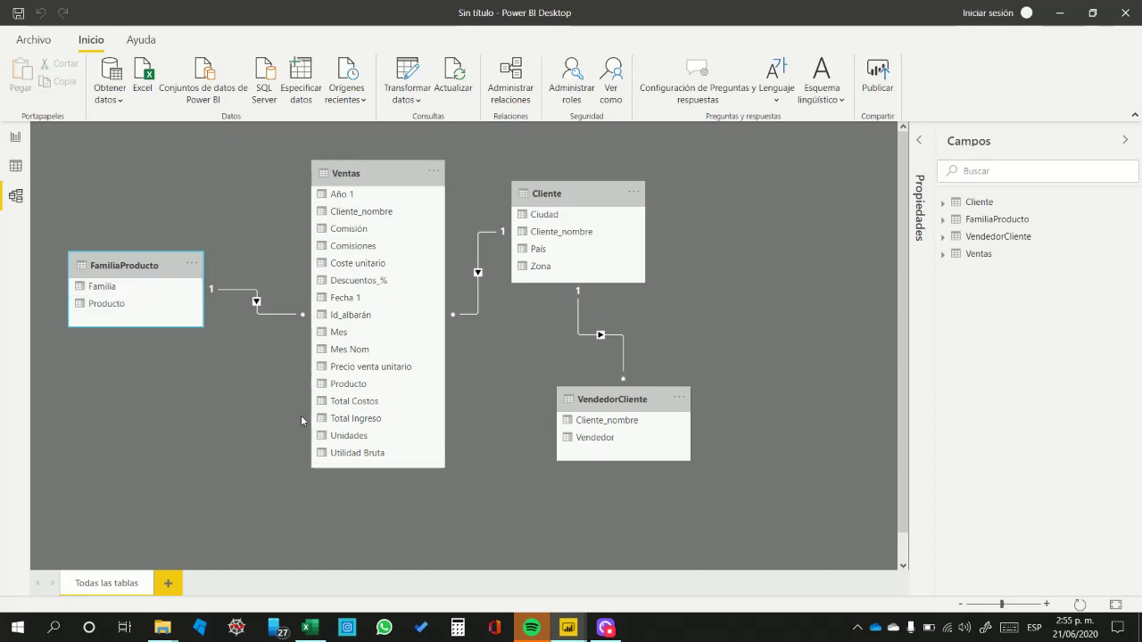
mouse_move(442, 417)
mouse_down()
mouse_move(451, 431)
mouse_move(437, 460)
mouse_move(530, 366)
mouse_move(428, 416)
mouse_up()
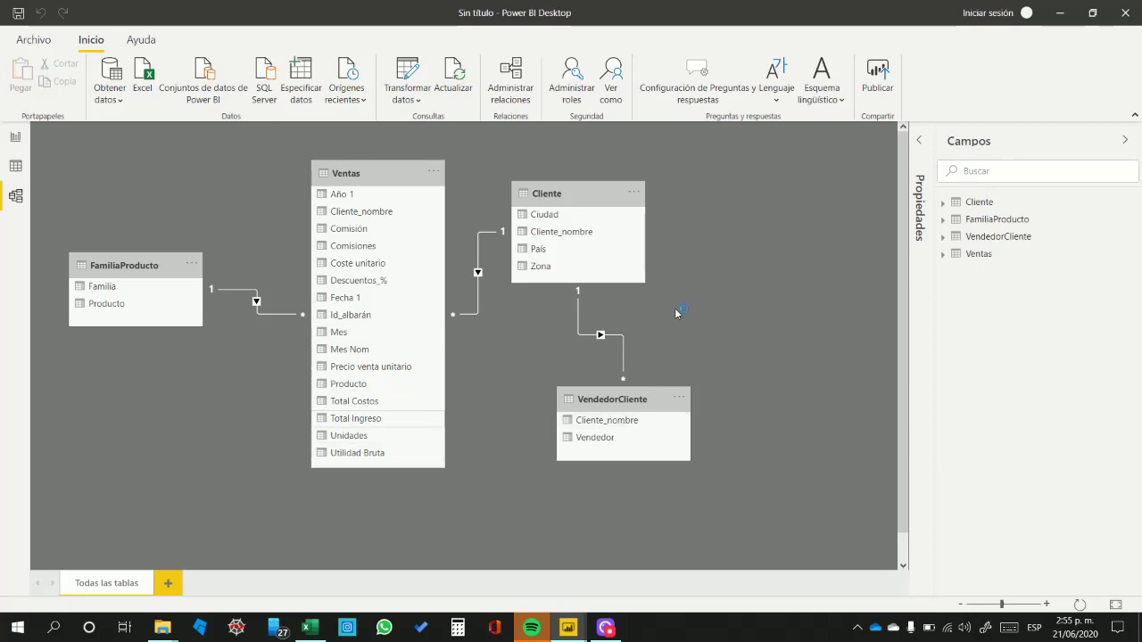
- Set the cross-filter direction of the relationship between VendedorCliente and Cliente to Ambas
right_click(588, 333)
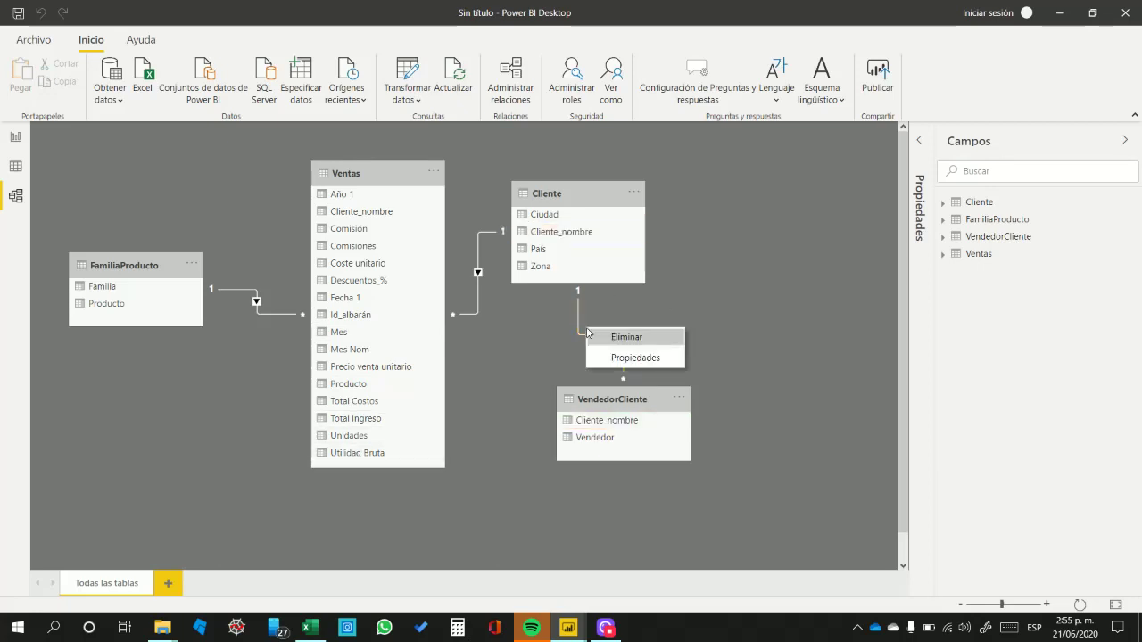
click(576, 337)
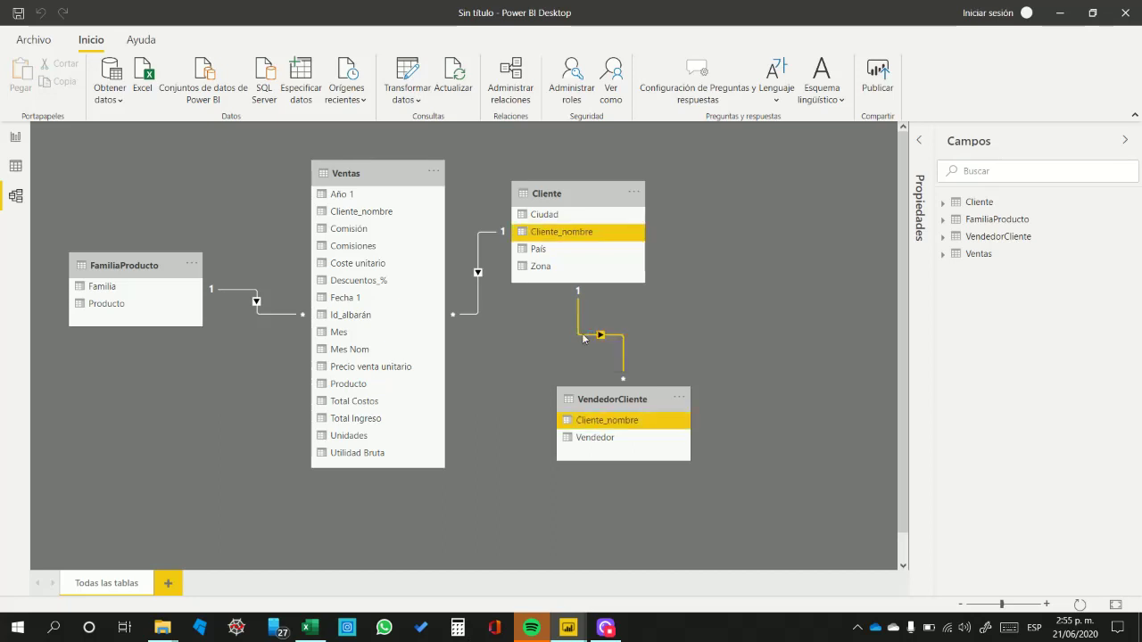
double_click(584, 336)
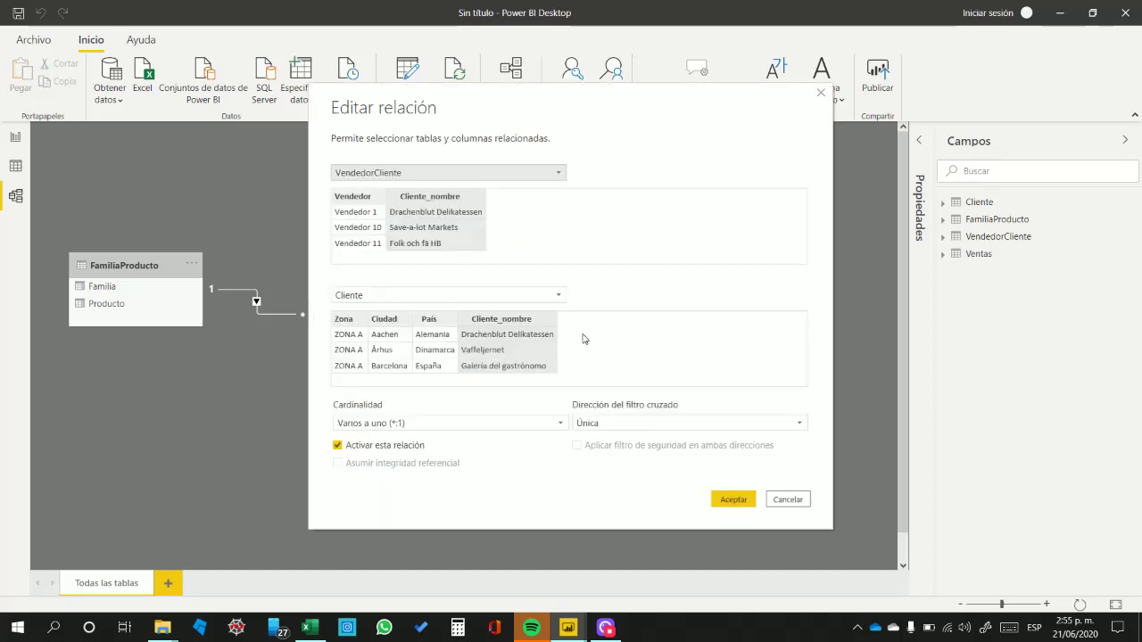
click(781, 424)
click(726, 453)
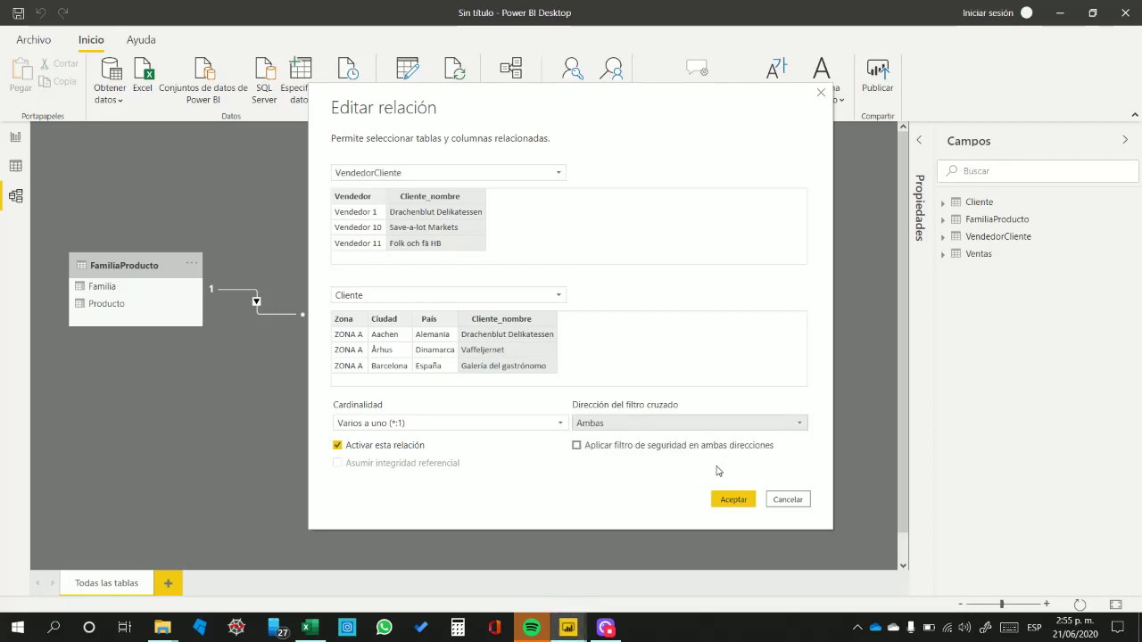
click(734, 500)
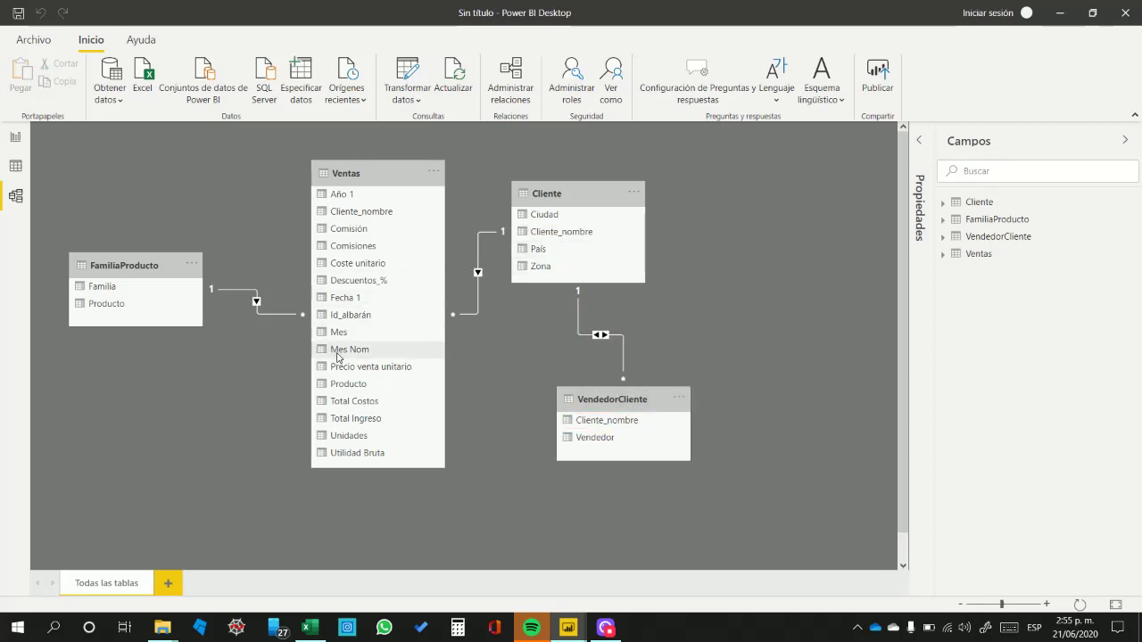
- Move the VendedorCliente table closer to Ventas and delete its relationship with Cliente
click(616, 397)
drag(615, 398, 531, 361)
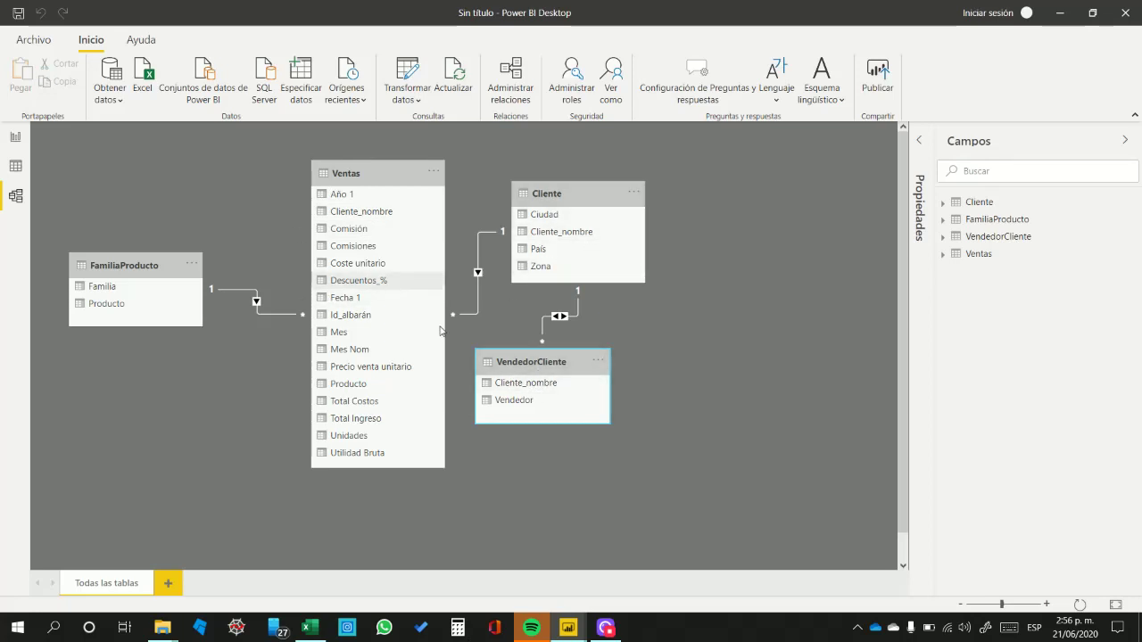
right_click(540, 332)
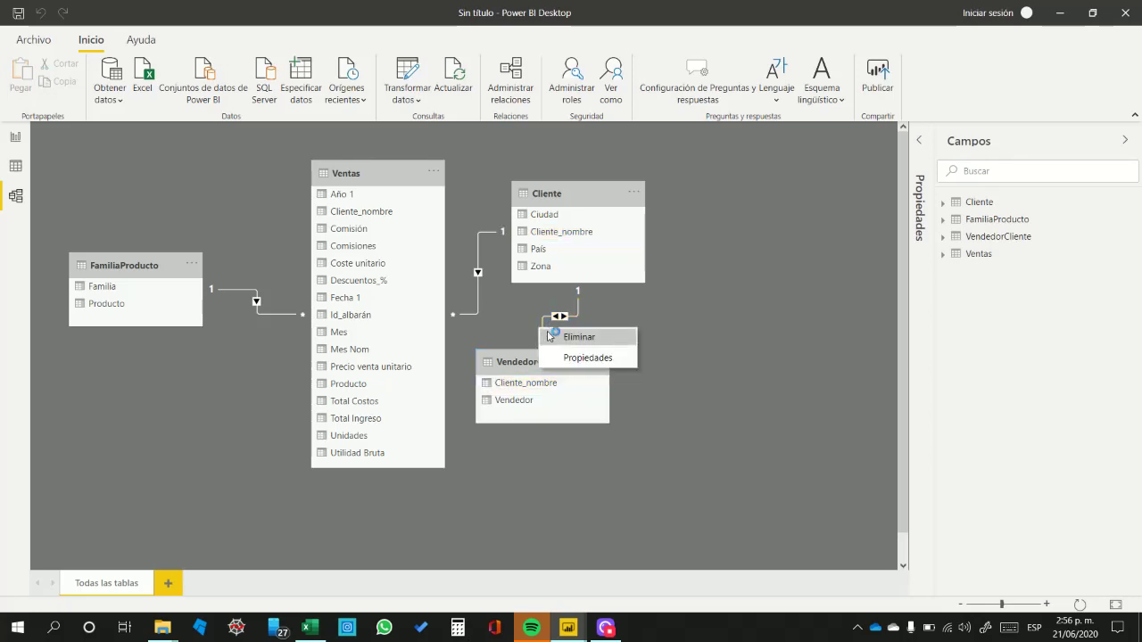
click(548, 337)
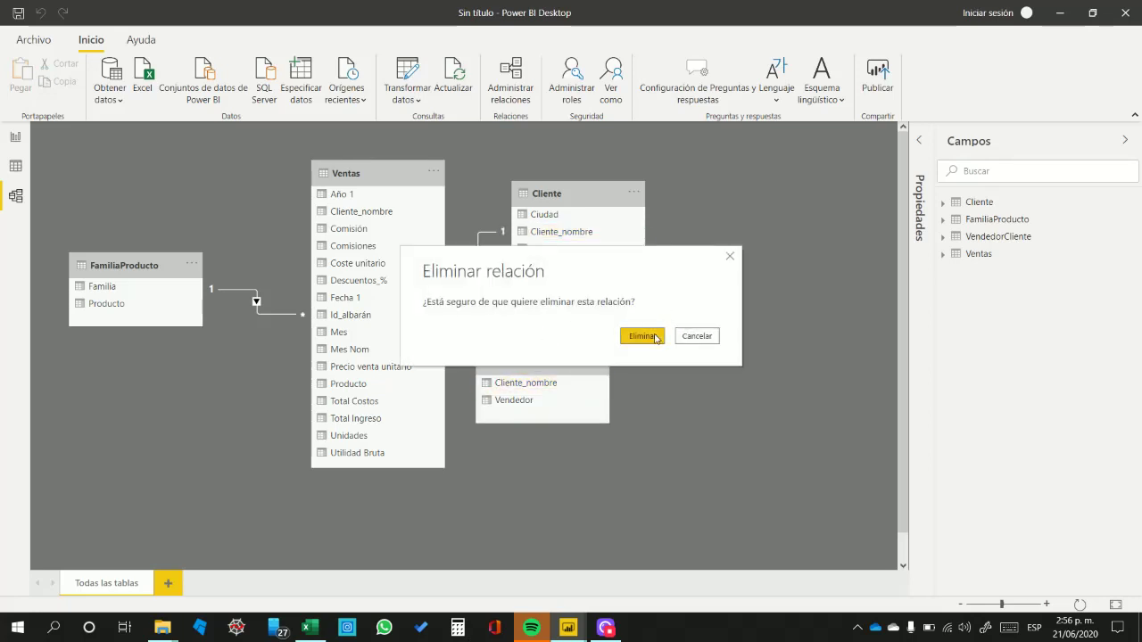
click(652, 337)
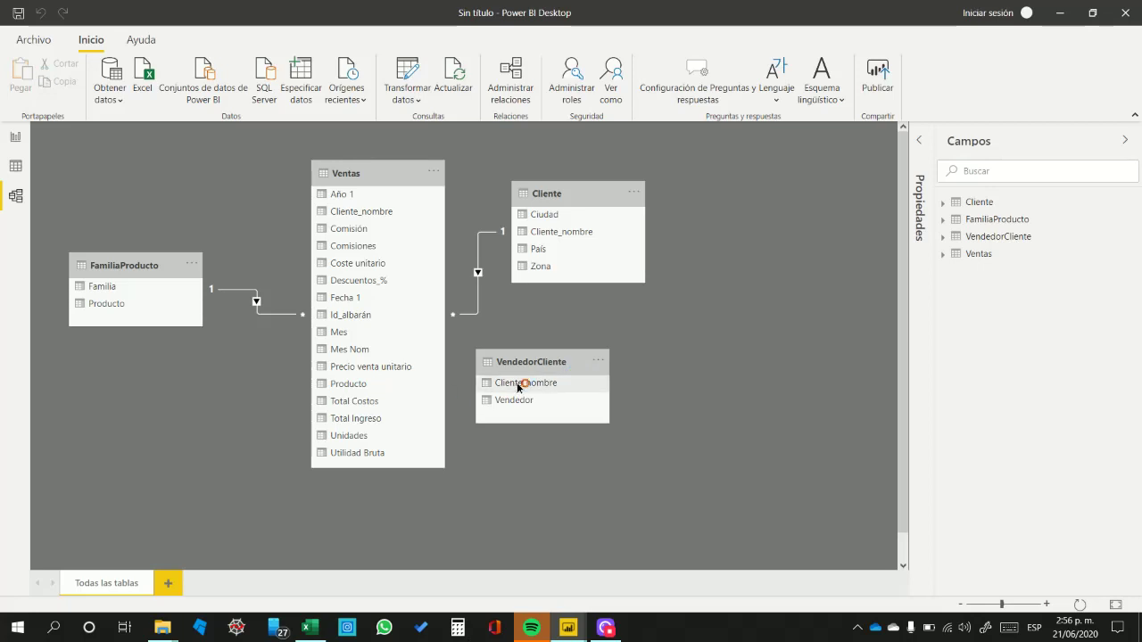
- Create a many-to-many relationship between the Cliente_nombre fields of VendedorCliente and Ventas, and move VendedorCliente away from Ventas
drag(518, 387, 374, 214)
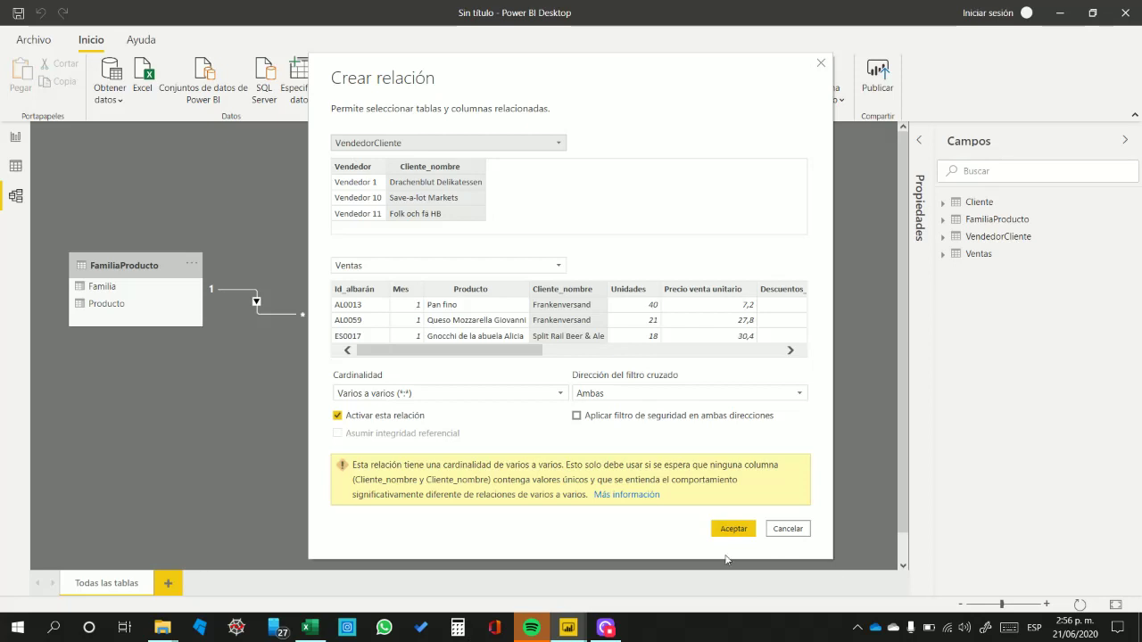
click(729, 527)
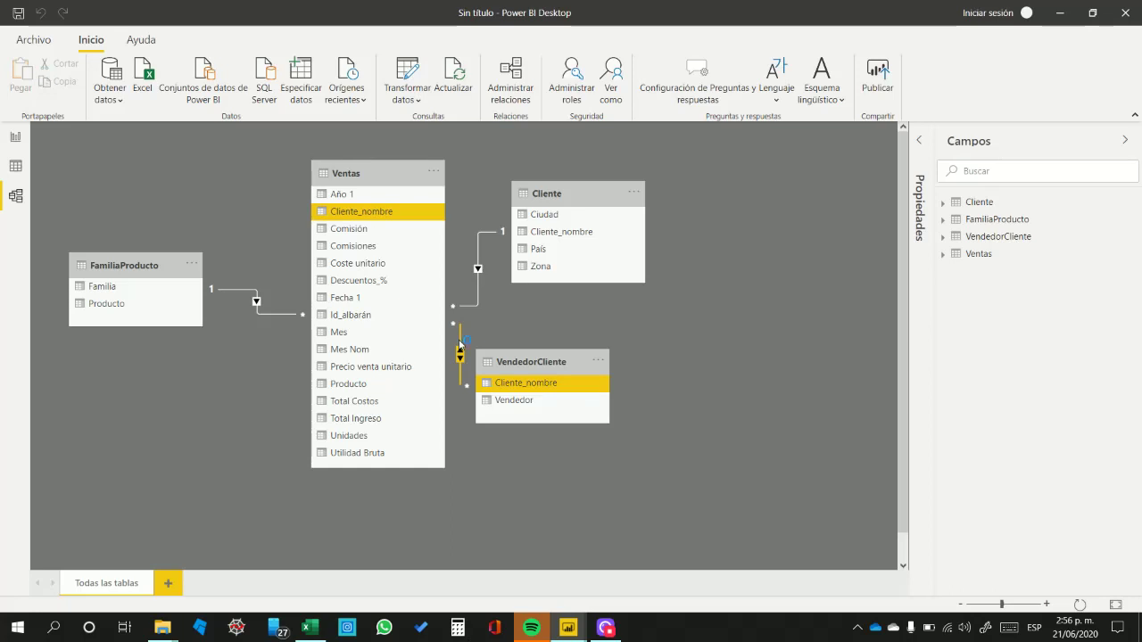
drag(520, 360, 647, 368)
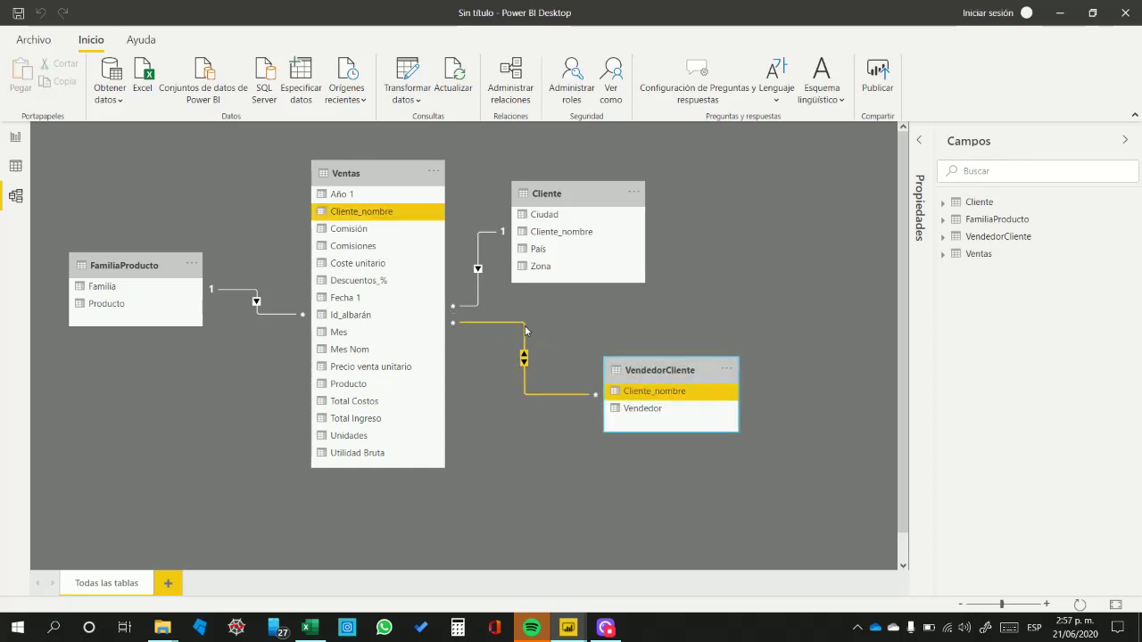
- Delete the relationship between VendedorCliente and Ventas
right_click(525, 330)
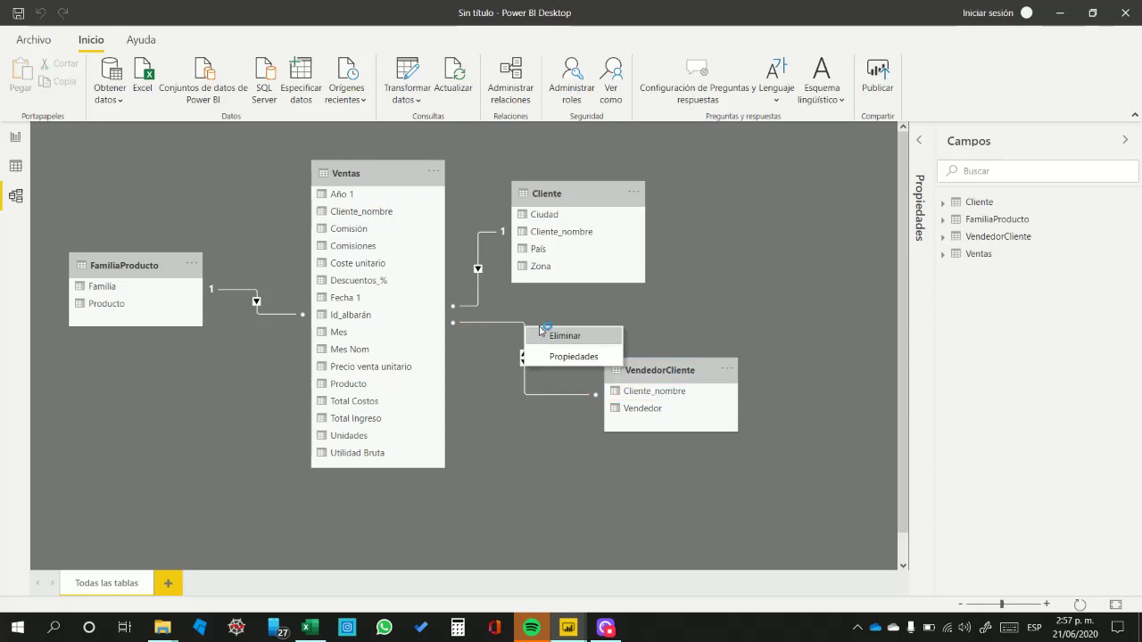
click(544, 335)
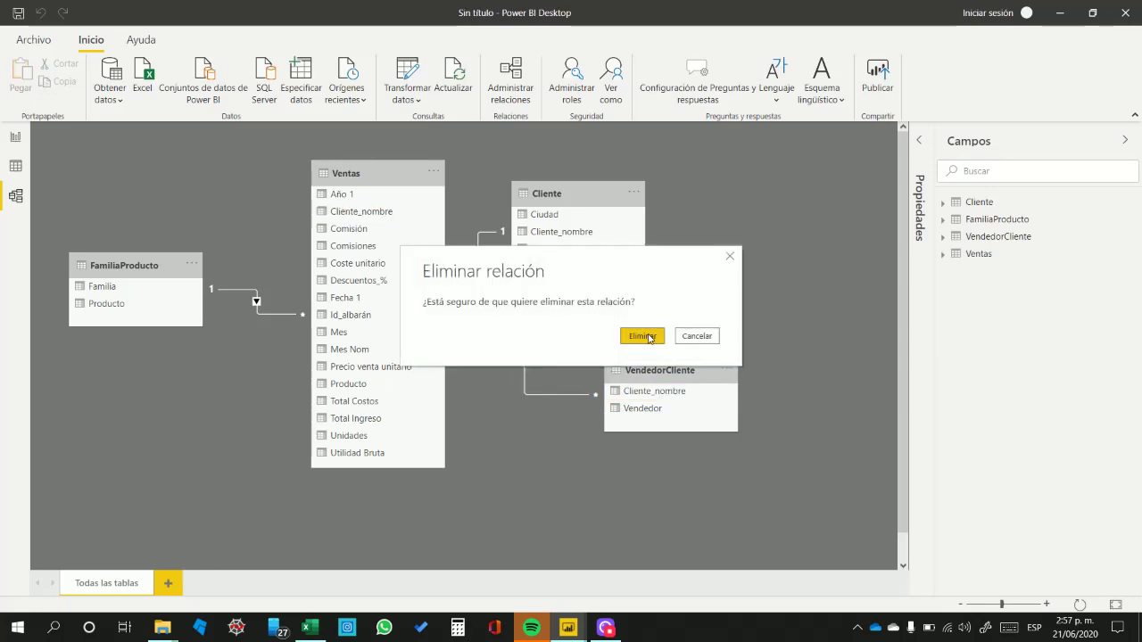
click(646, 336)
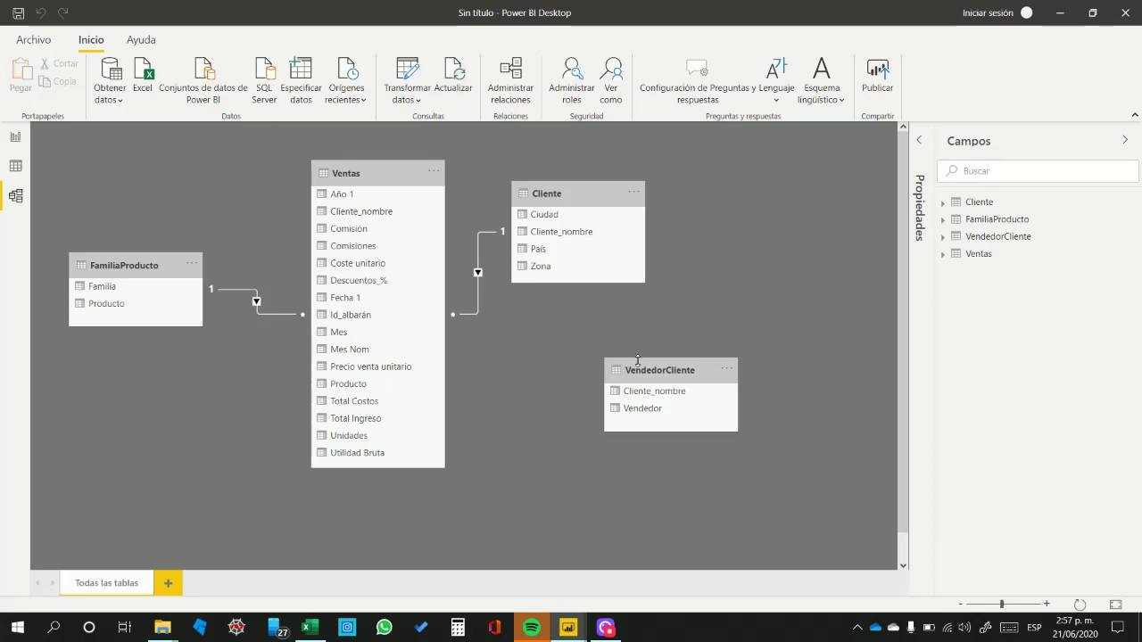
- Move VendedorCliente beneath Cliente, link their Cliente_nombre fields, and set the relationship's cross-filter direction to Ambas
drag(639, 369, 604, 330)
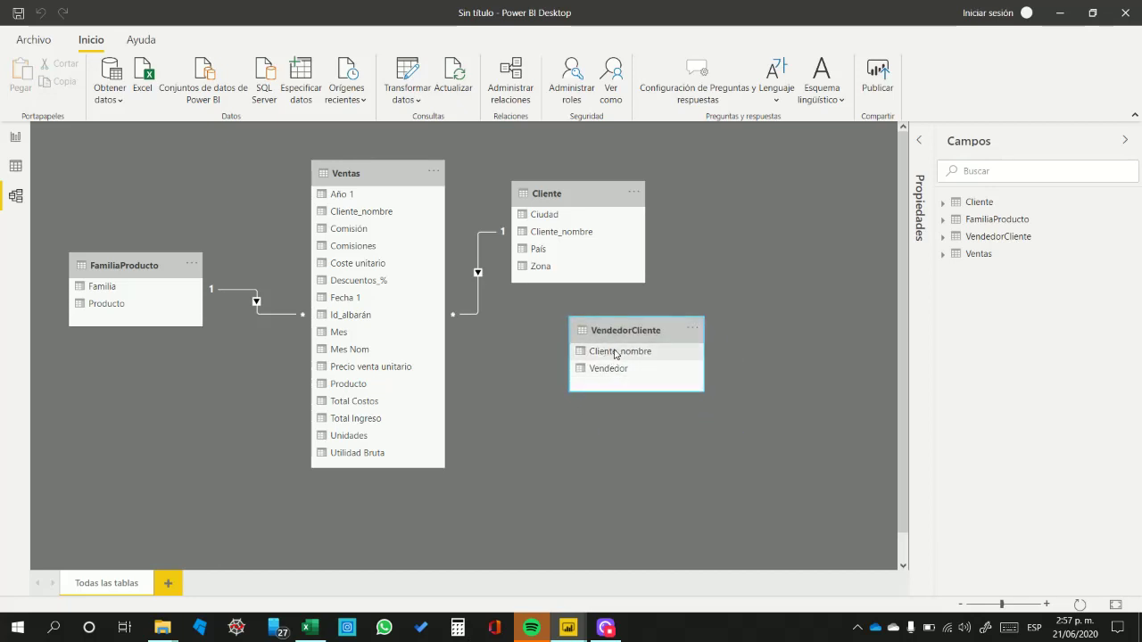
drag(614, 354, 591, 232)
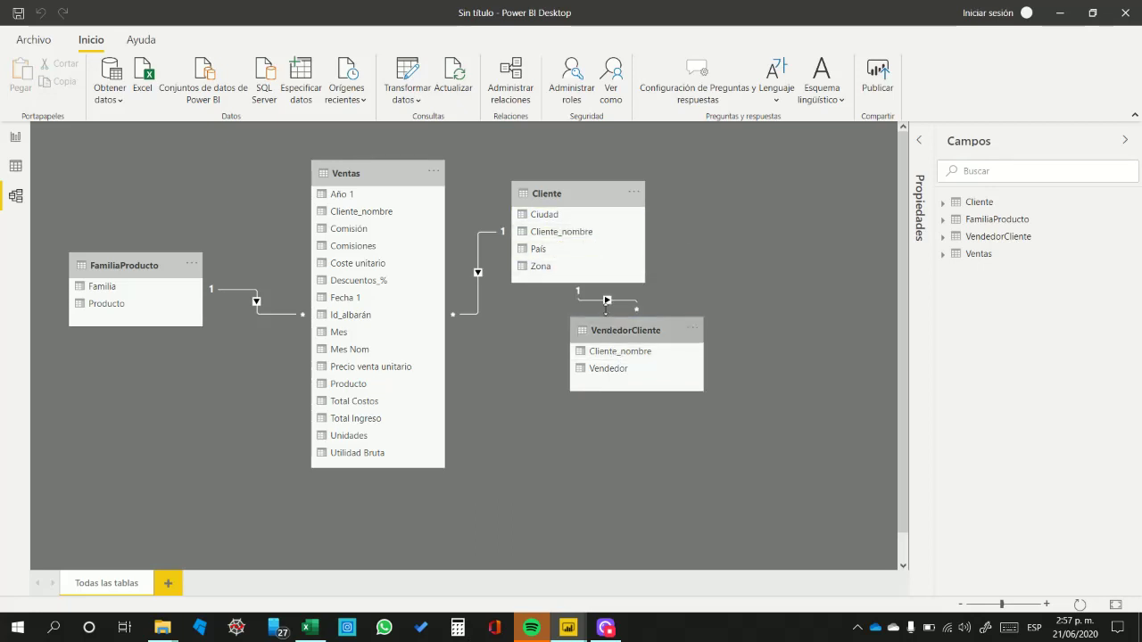
right_click(607, 301)
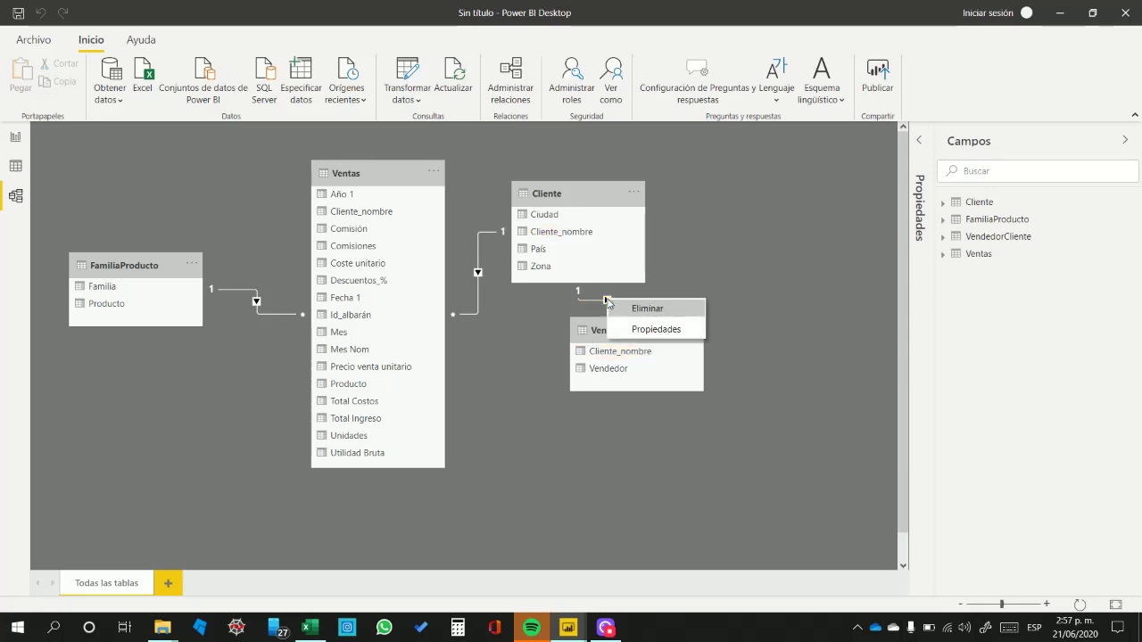
click(598, 302)
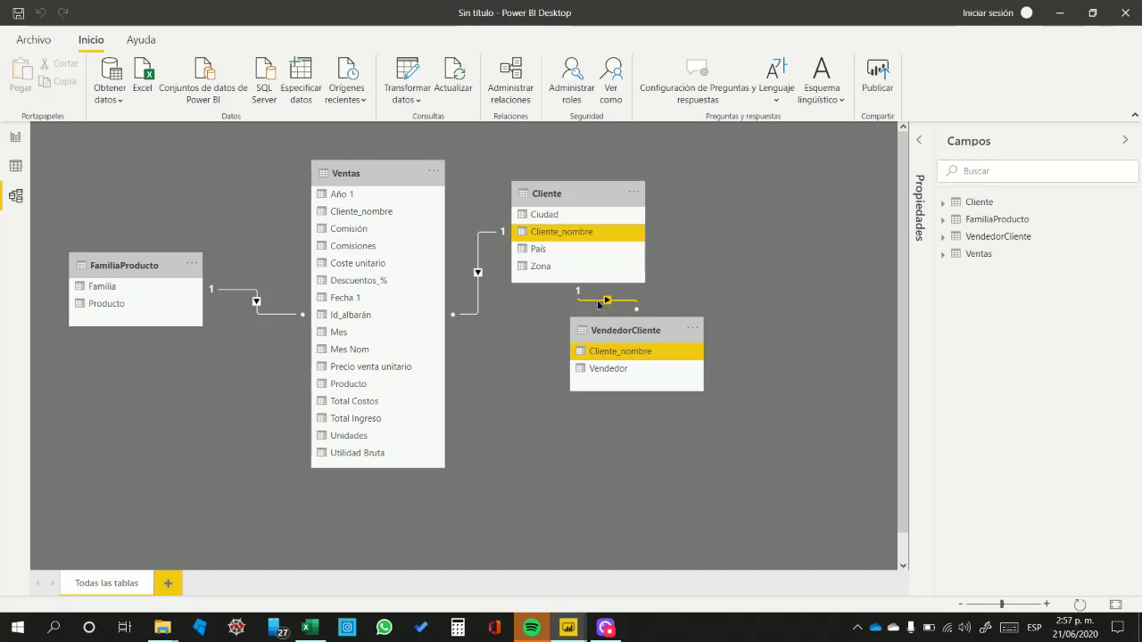
double_click(597, 305)
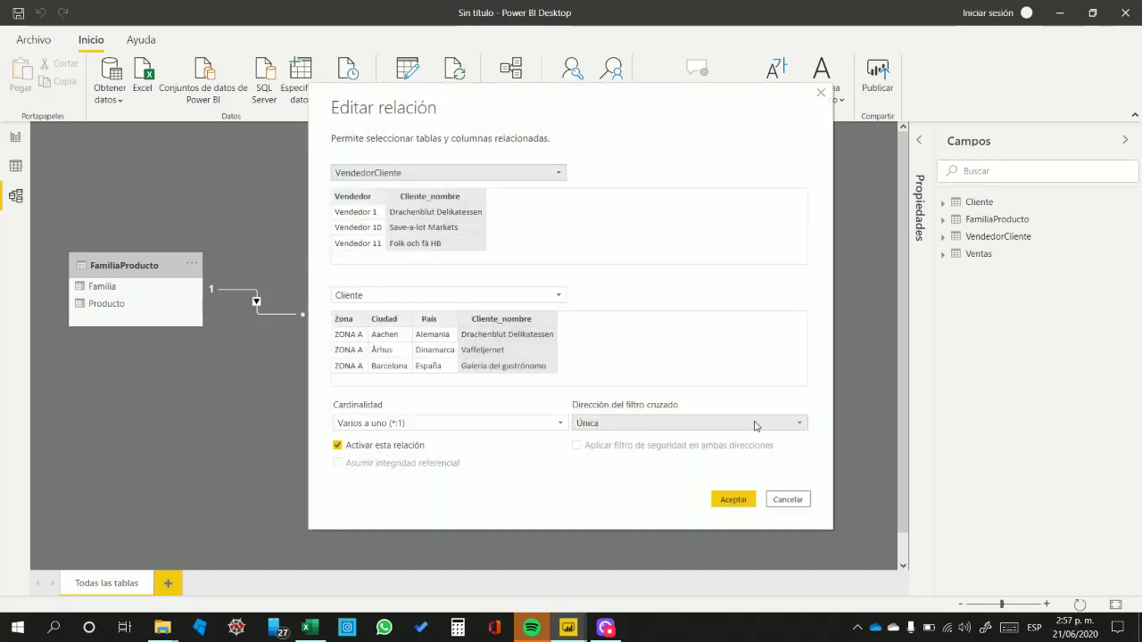
click(758, 425)
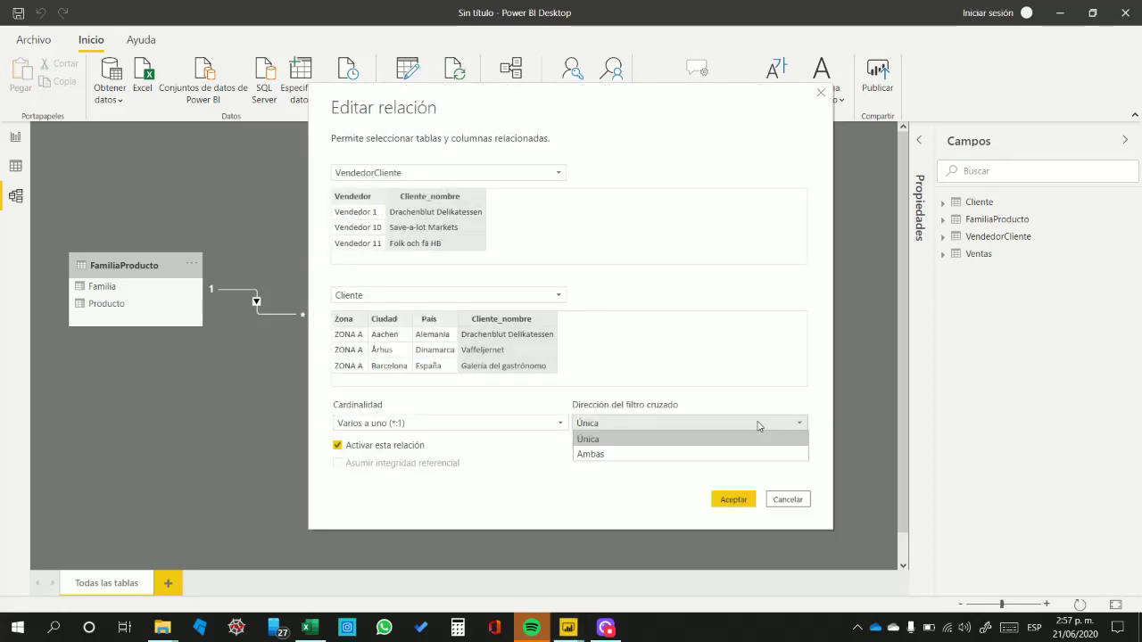
click(703, 457)
click(733, 499)
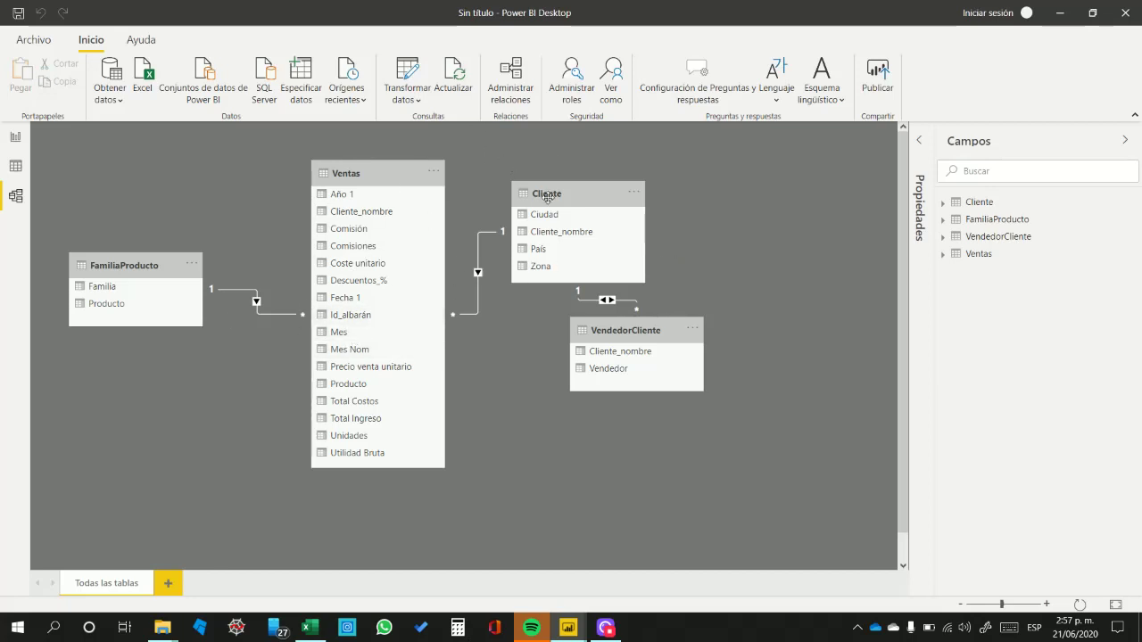
- Move the Cliente table up so that it sits level with the top of the Ventas table
drag(548, 197, 546, 164)
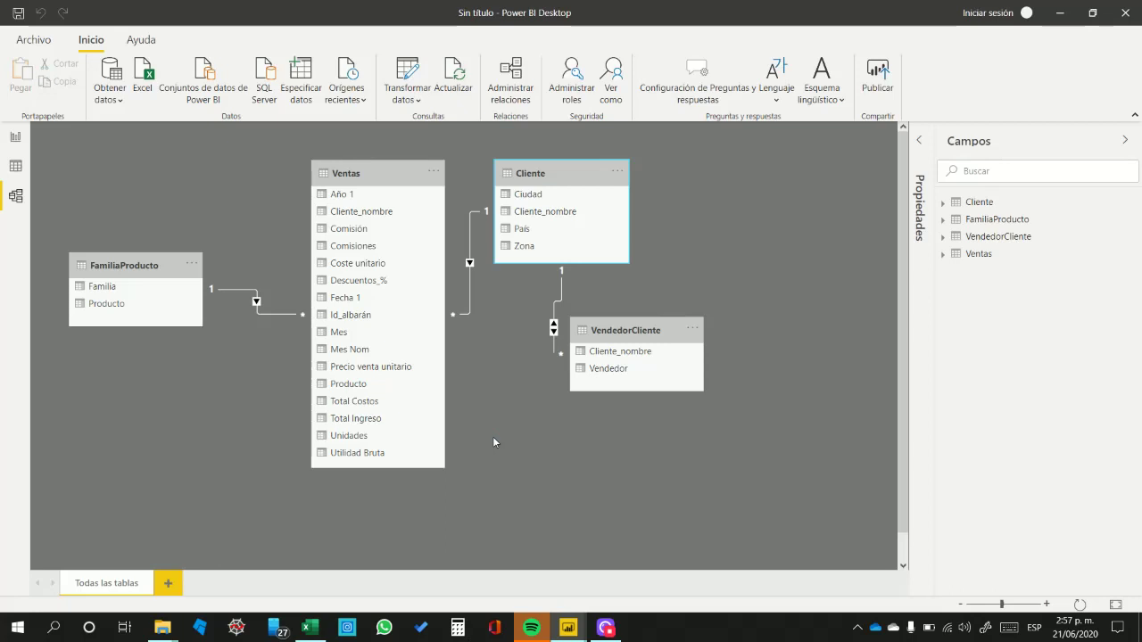
click(379, 349)
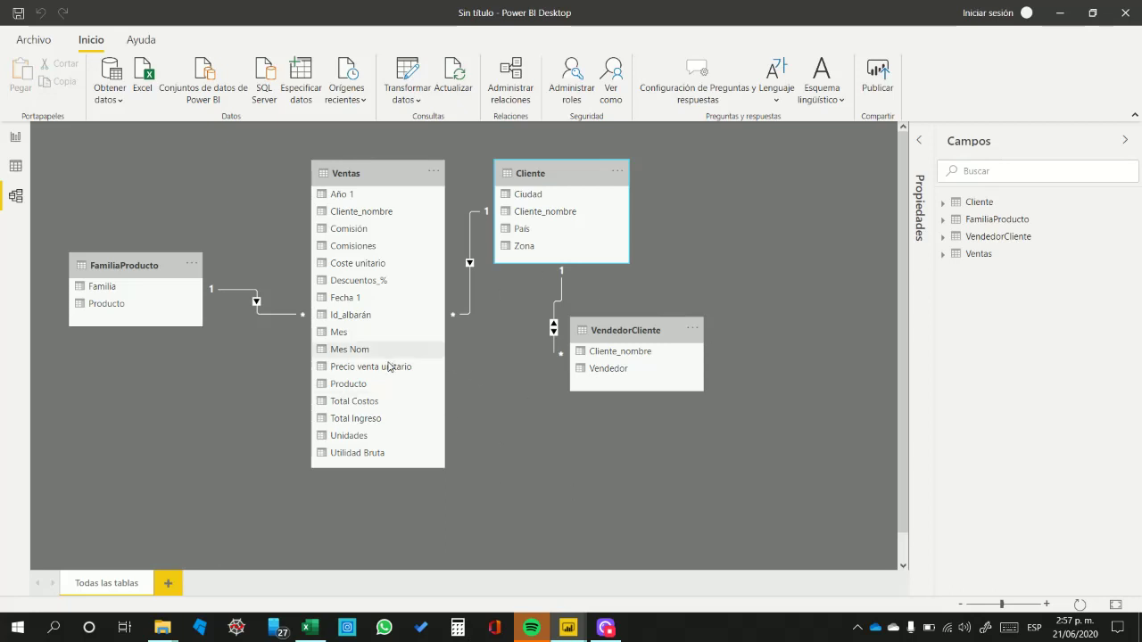
click(366, 436)
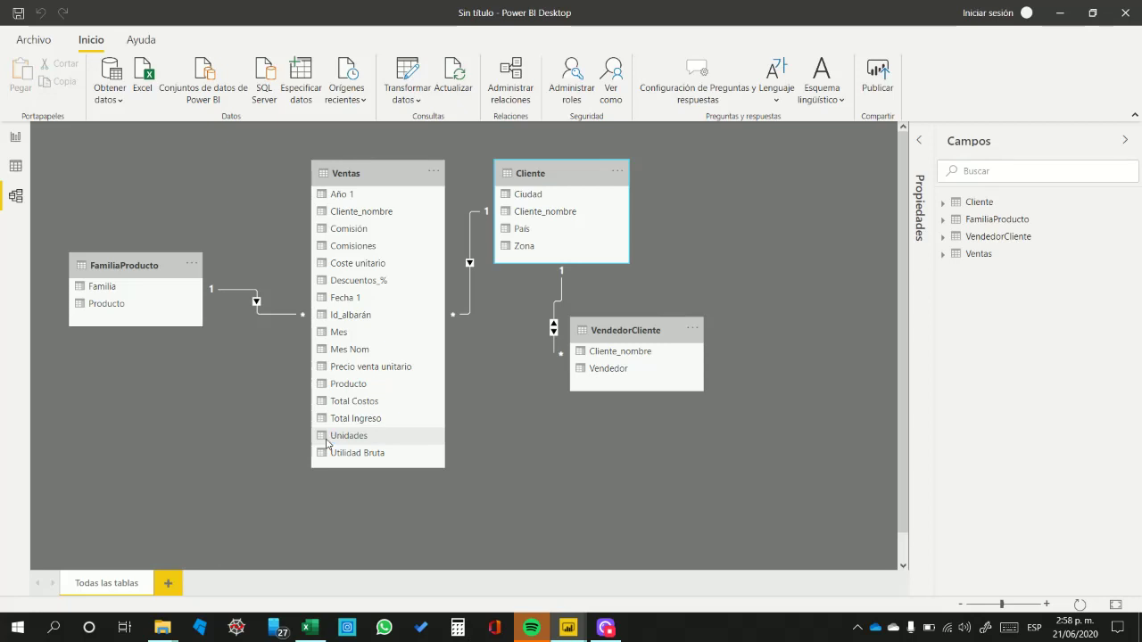
click(15, 146)
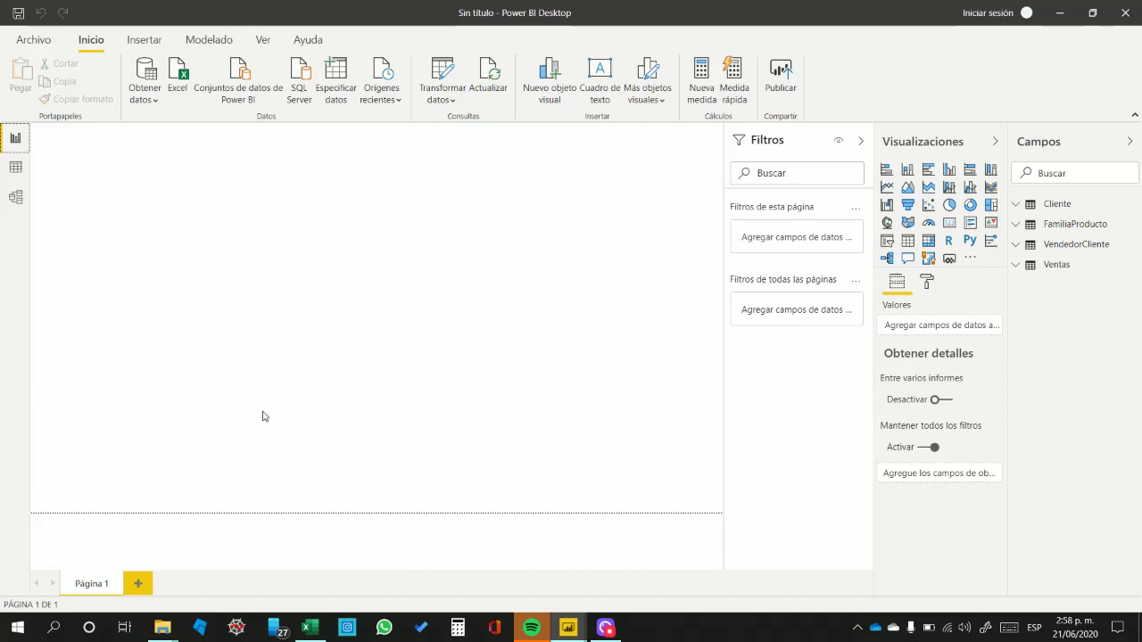
click(14, 198)
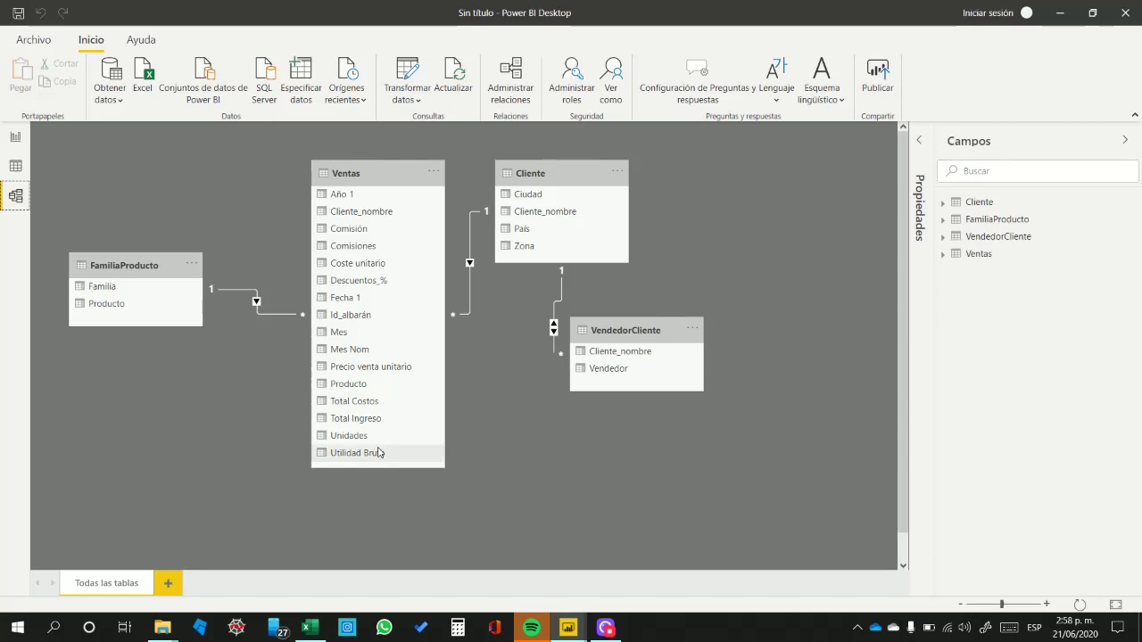
click(606, 627)
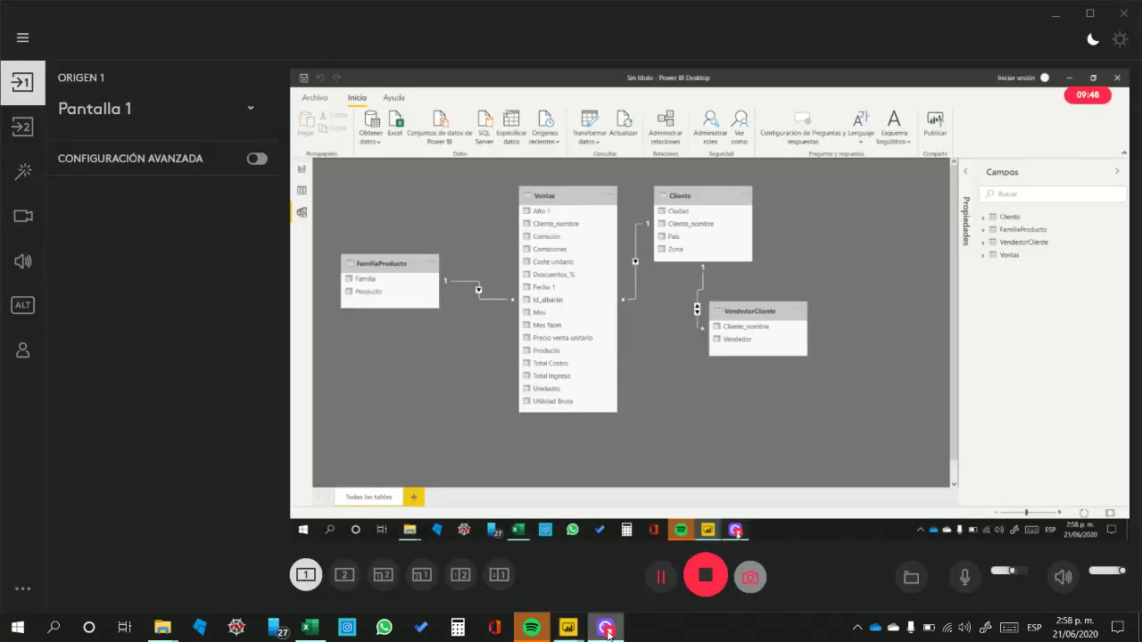